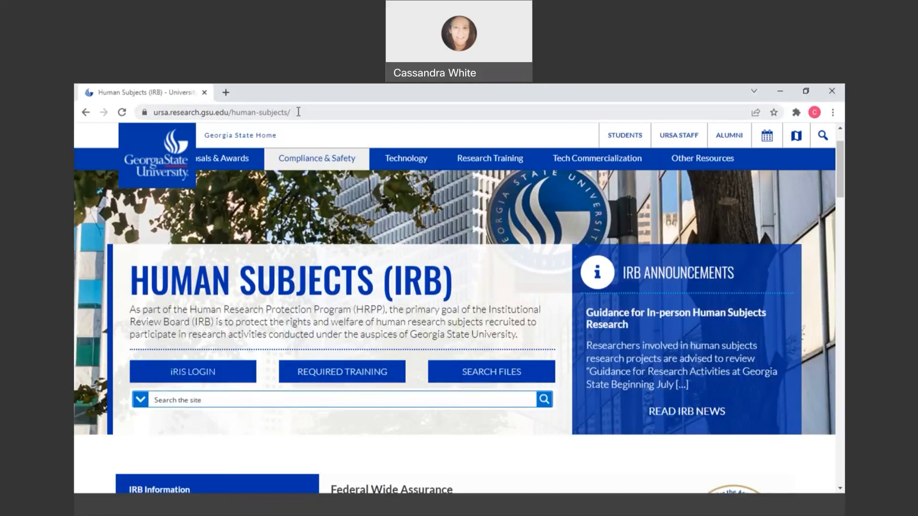
- Open iRIS from the Human Subjects (IRB) page, closing any current sessions, and log in with the campus credentials
click(213, 375)
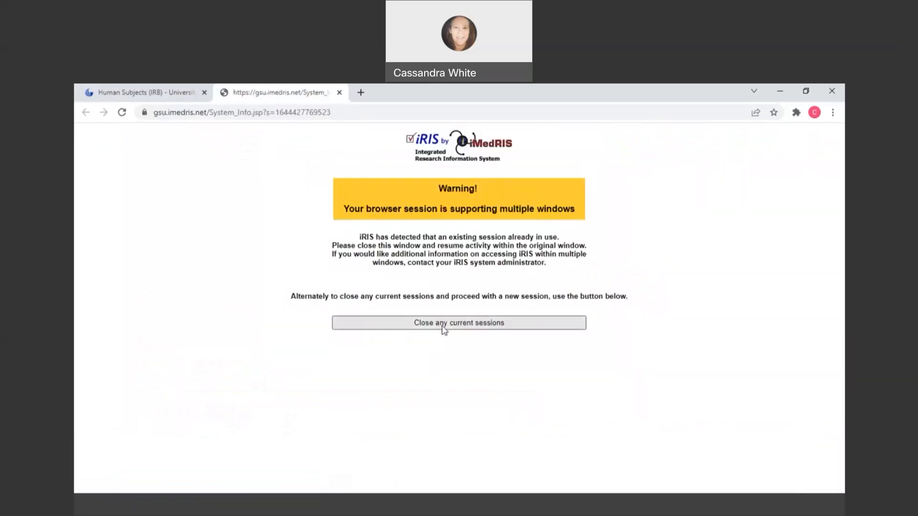
click(443, 323)
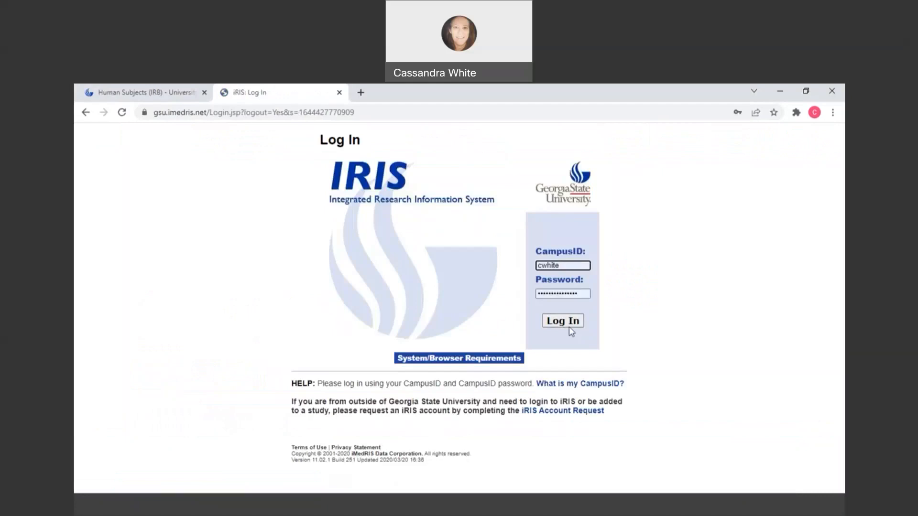
click(569, 323)
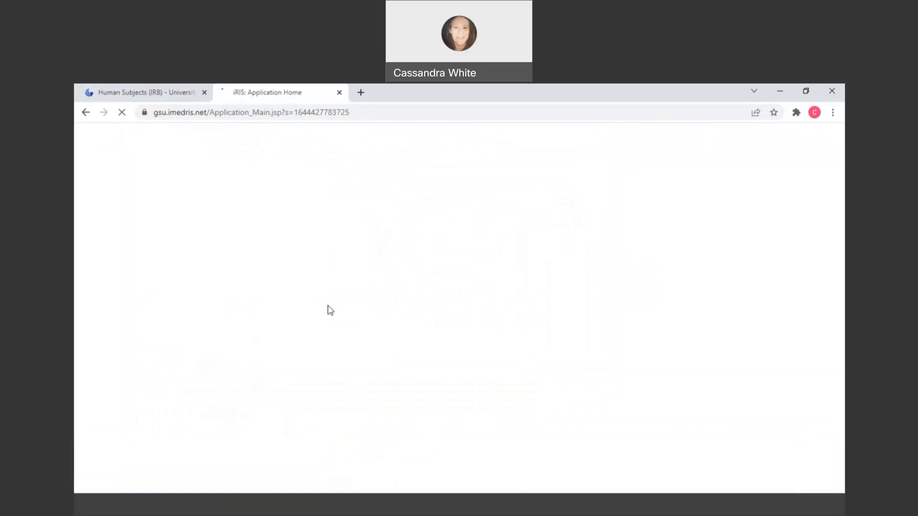
- Dismiss the Study Assistant tutorial list and start a new Exempt Study application
click(291, 244)
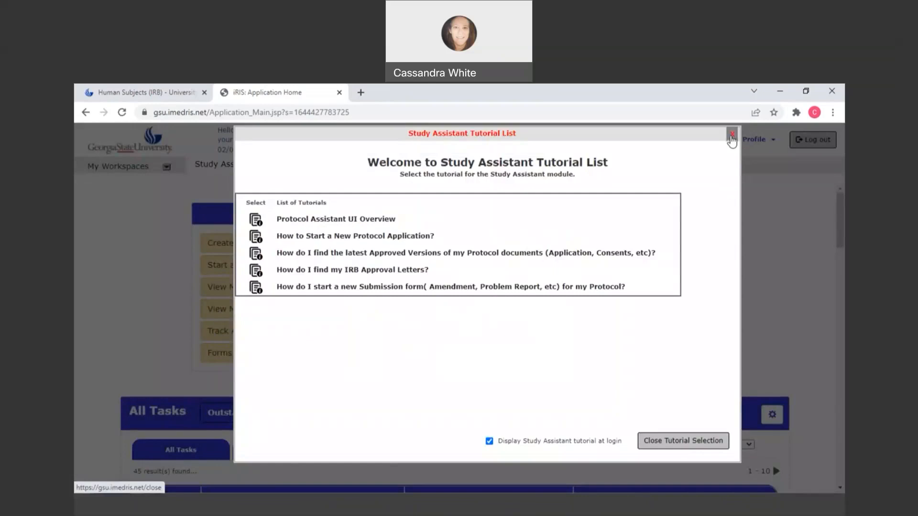
click(731, 135)
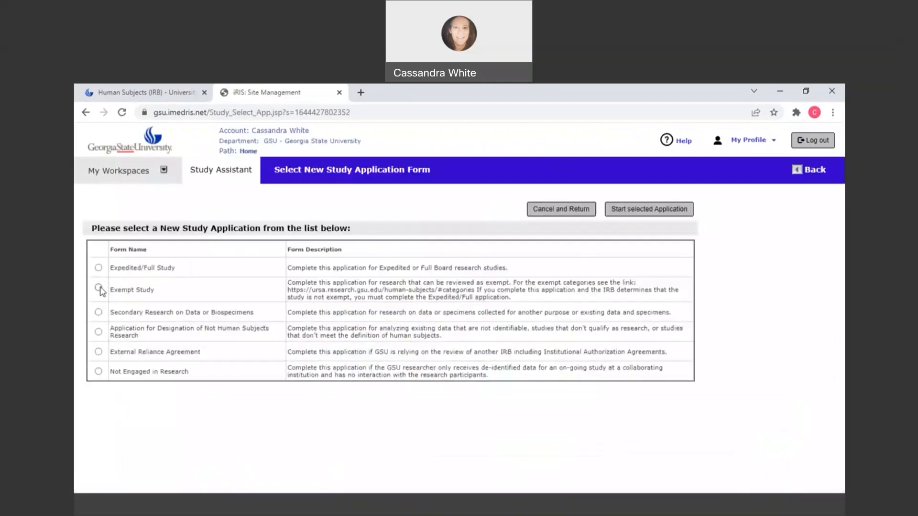
click(99, 288)
click(616, 213)
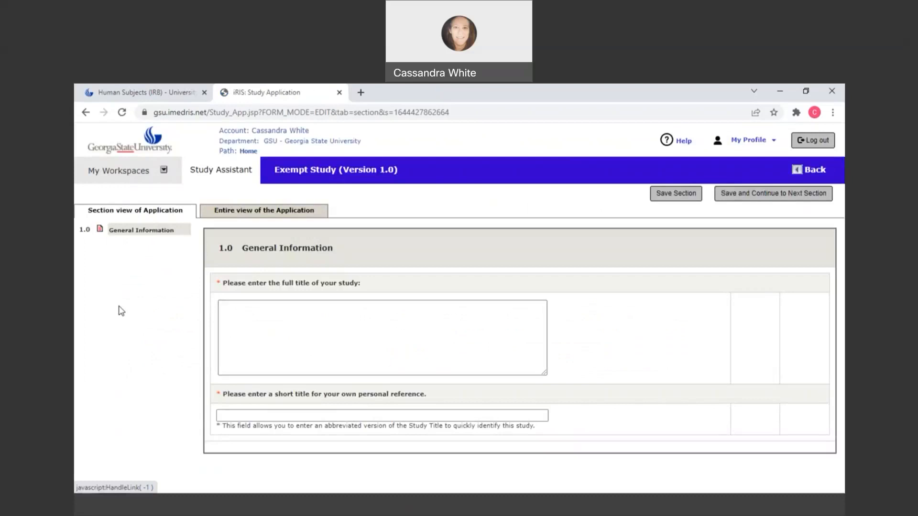
- Enter the full study title "a;slkdjf" and short title "a;slkfd", and save General Information to continue to the next section
click(228, 321)
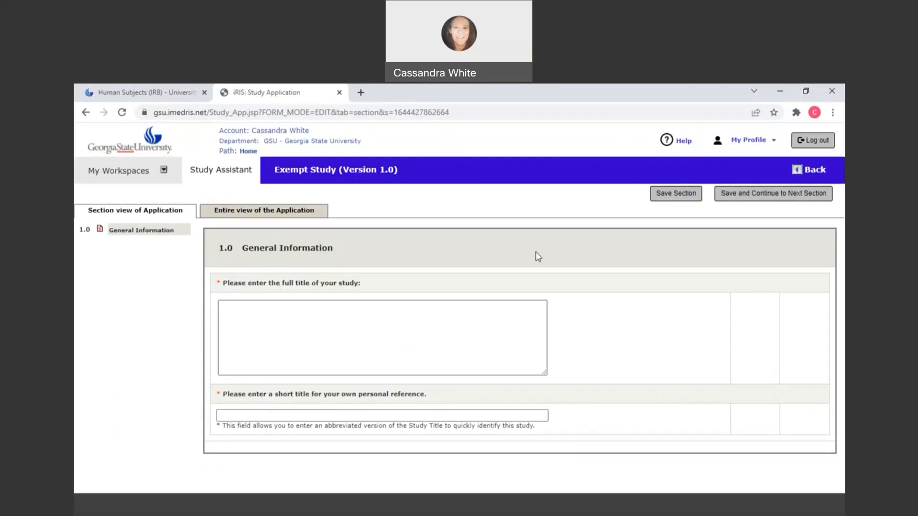
click(258, 322)
text(a;slkdjf)
click(254, 421)
text(a;slkf)
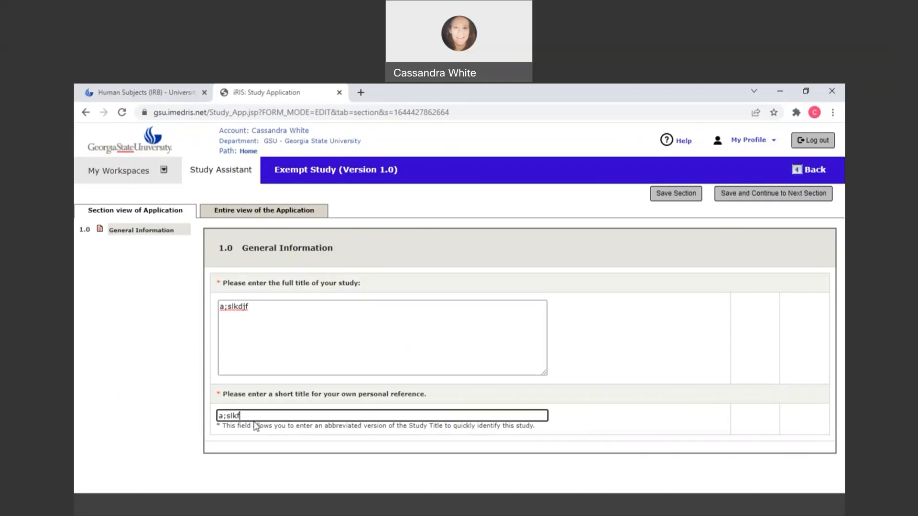
text(d)
click(678, 201)
click(771, 195)
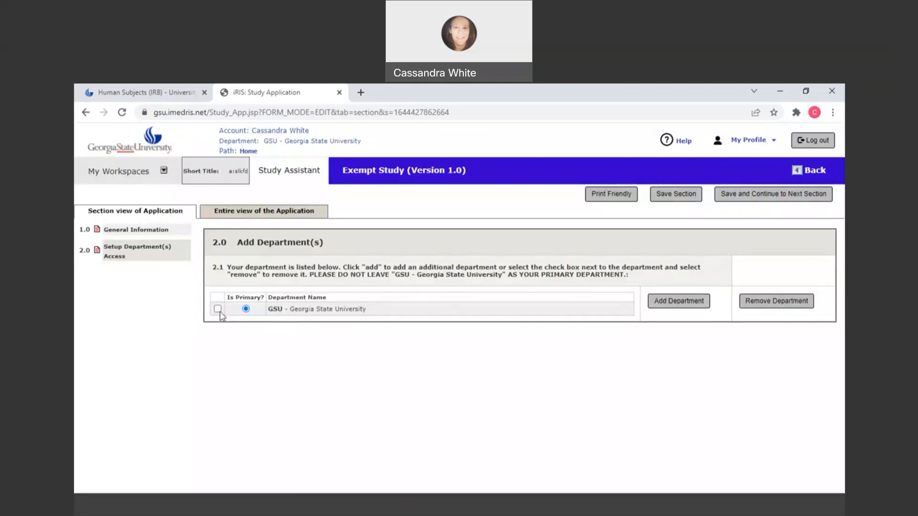
- Add the Anthropology department as the study's primary department, and save to continue to the study personnel section
click(697, 309)
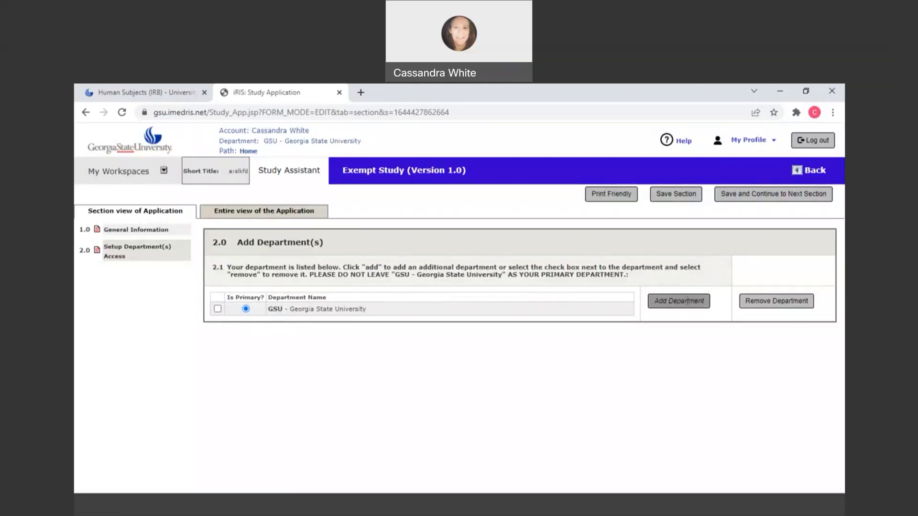
click(342, 192)
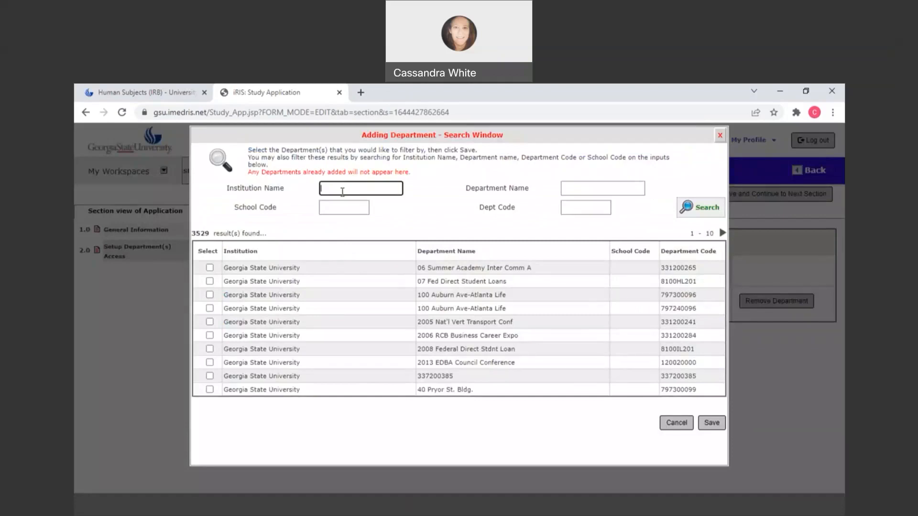
click(594, 187)
text(Anthropology)
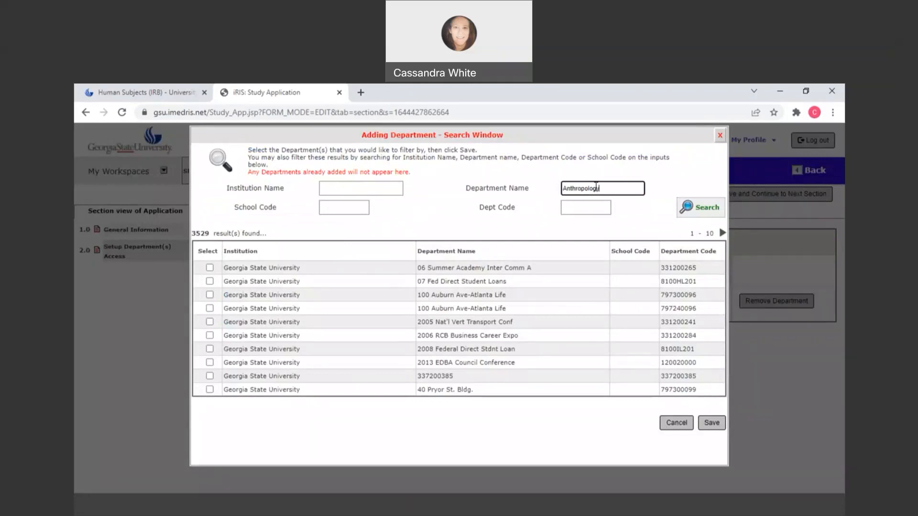
click(701, 208)
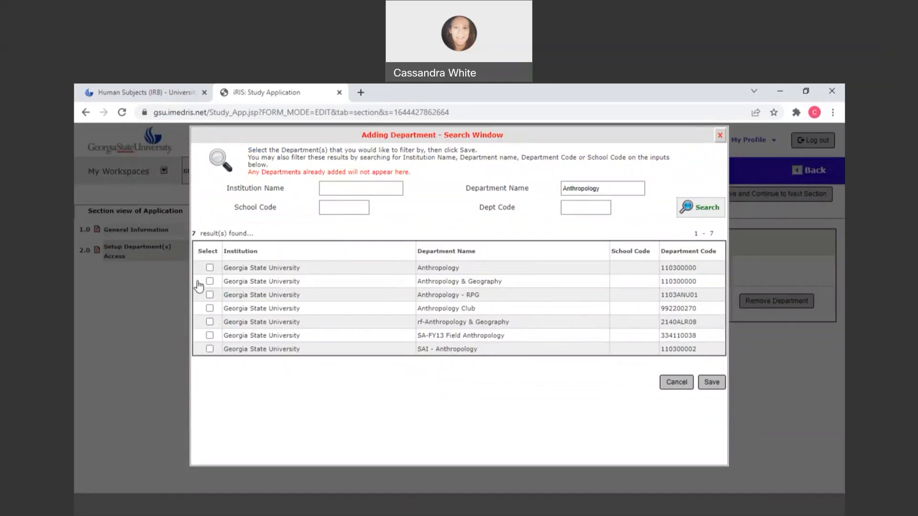
click(209, 268)
click(711, 382)
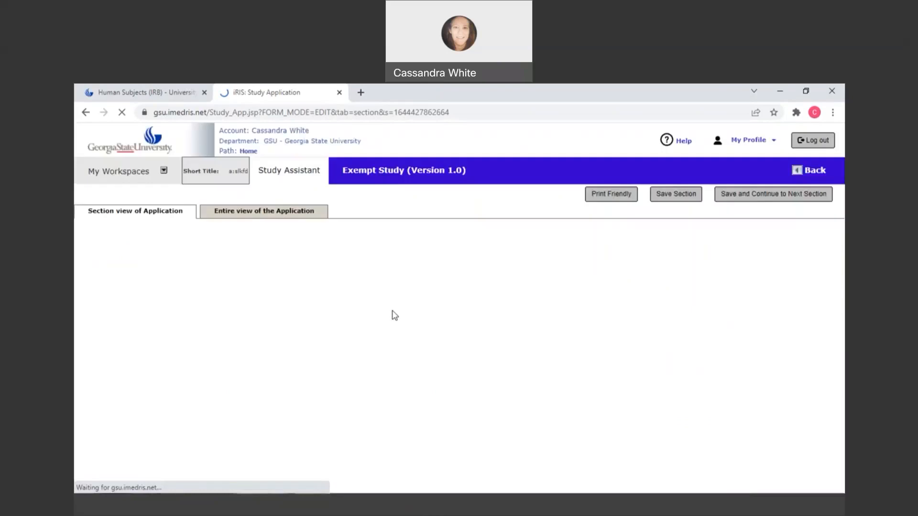
click(246, 323)
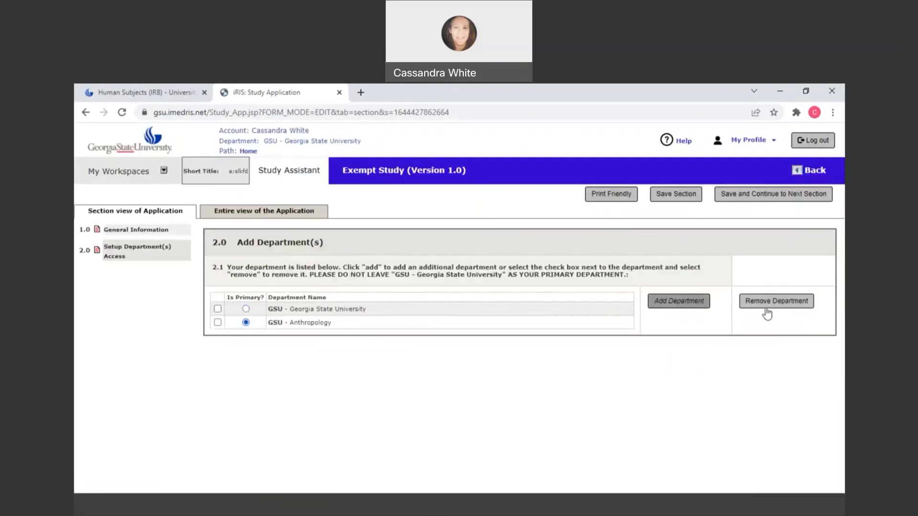
click(784, 198)
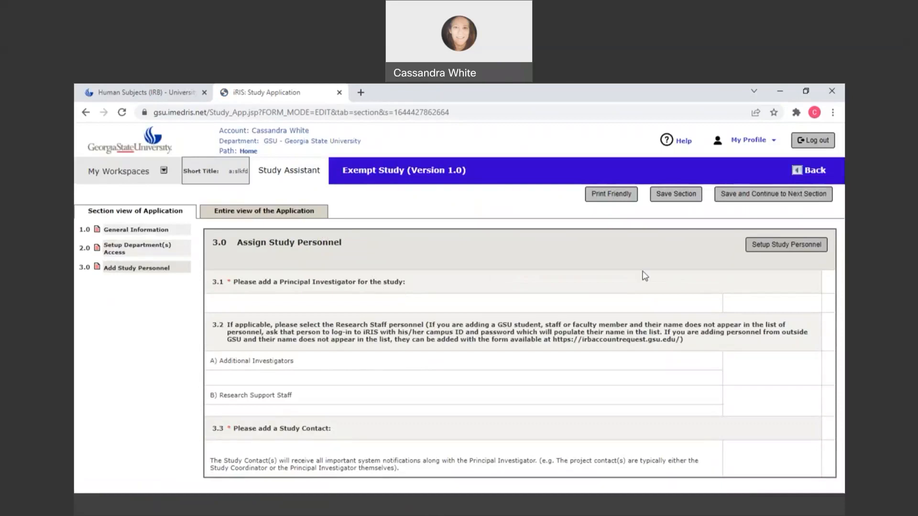
- Open the study personnel setup and search All Departments for the researcher by last and first name
click(759, 245)
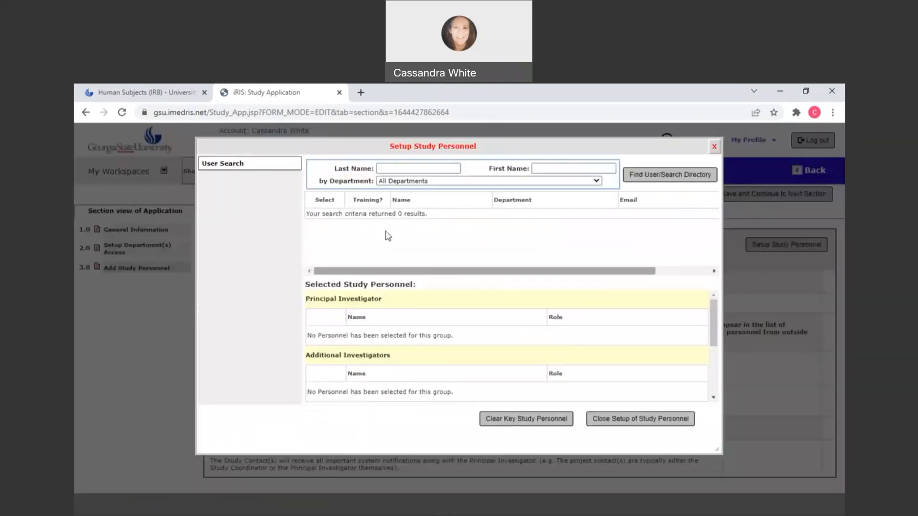
click(387, 167)
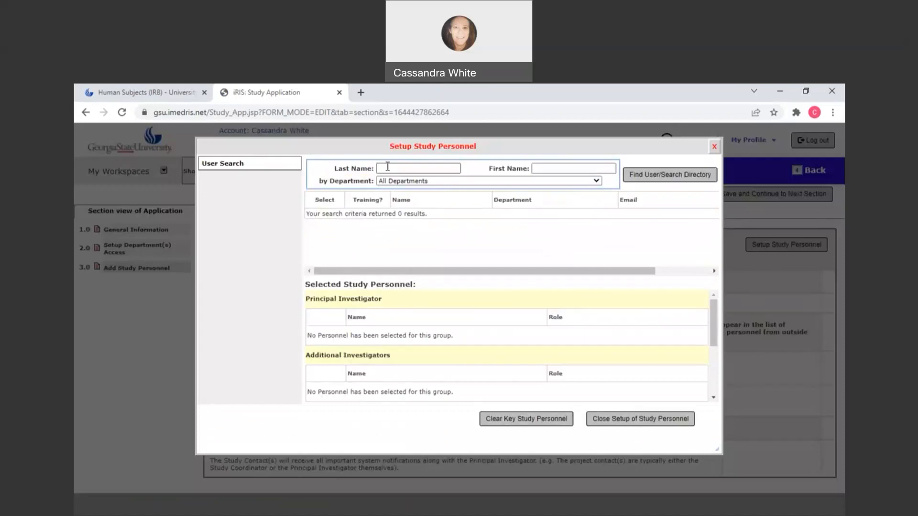
click(387, 167)
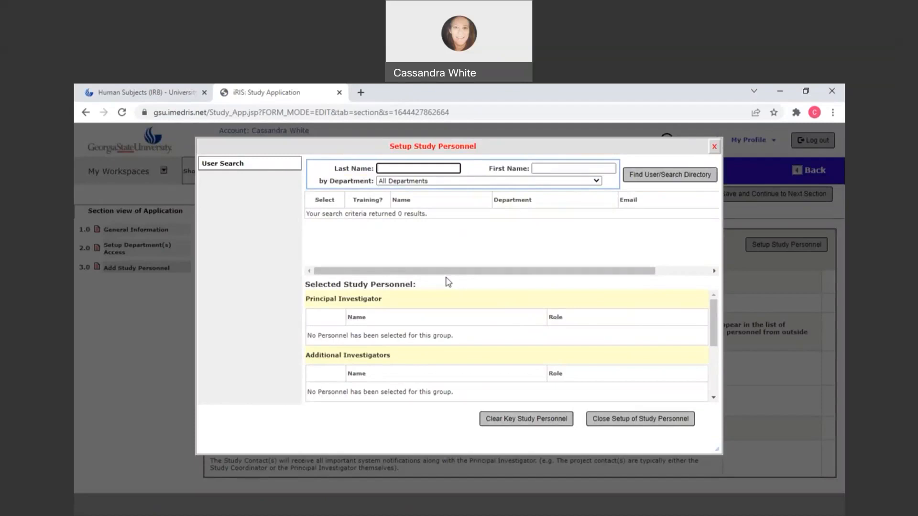
key(Tab)
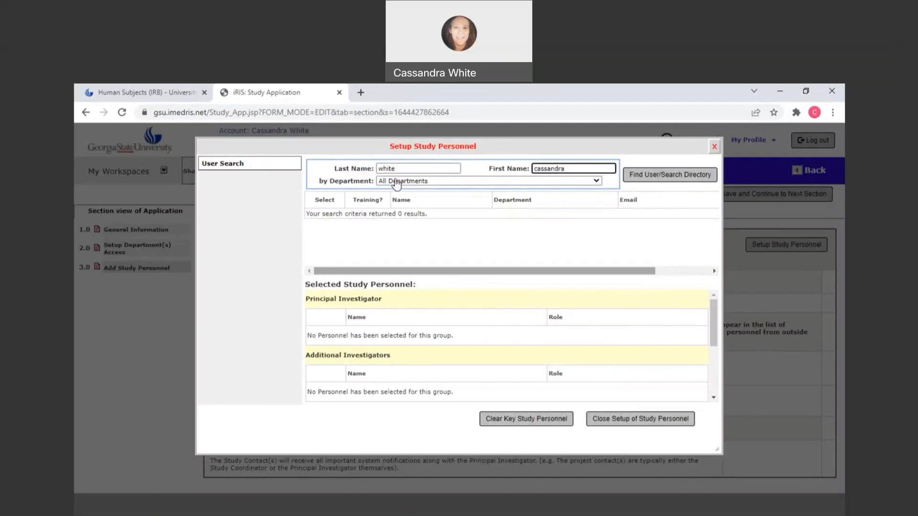
click(396, 183)
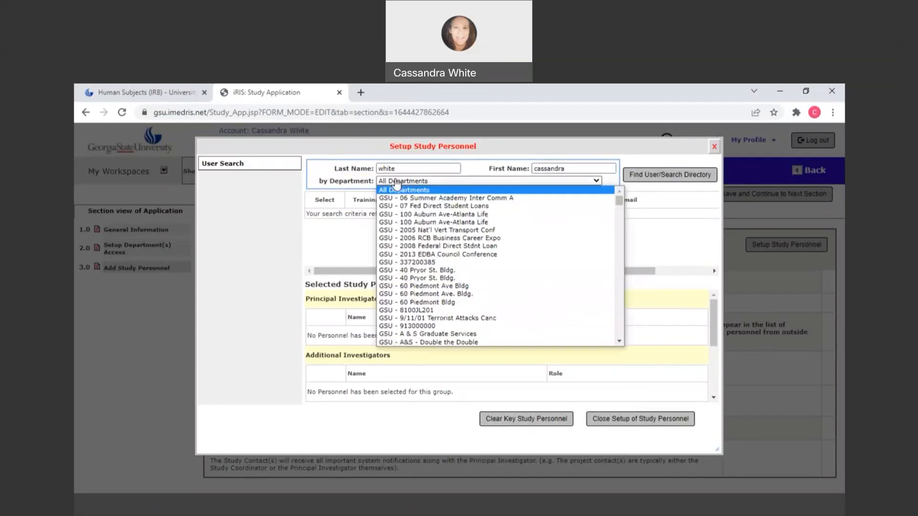
click(406, 185)
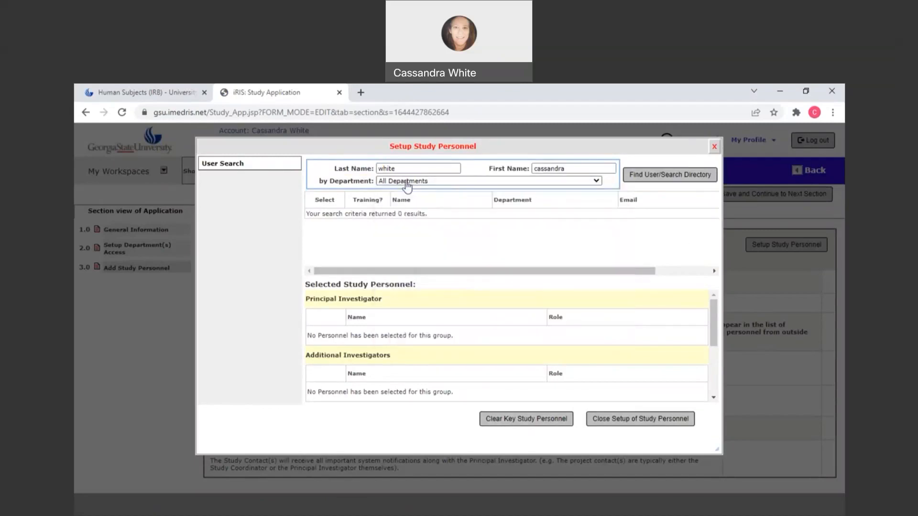
click(678, 179)
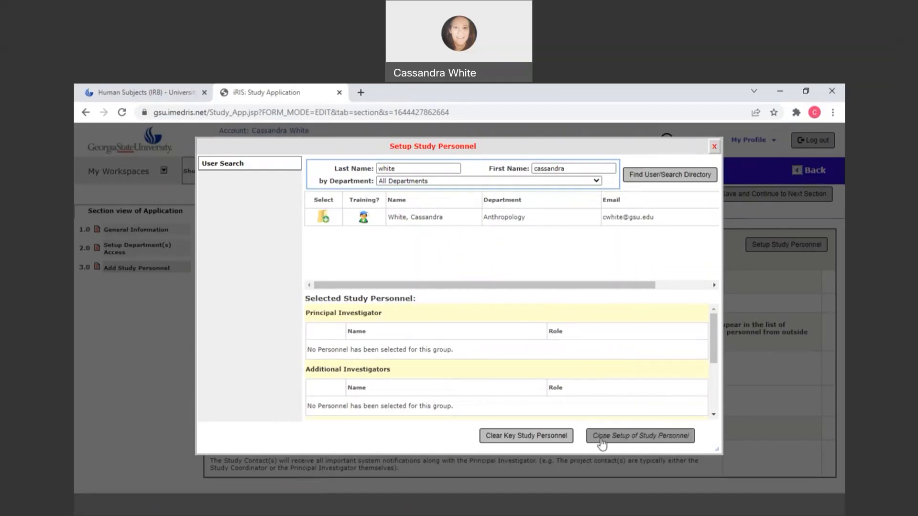
- Add the found researcher as Principal Investigator, include them as a Study Contact, and save the role
click(324, 219)
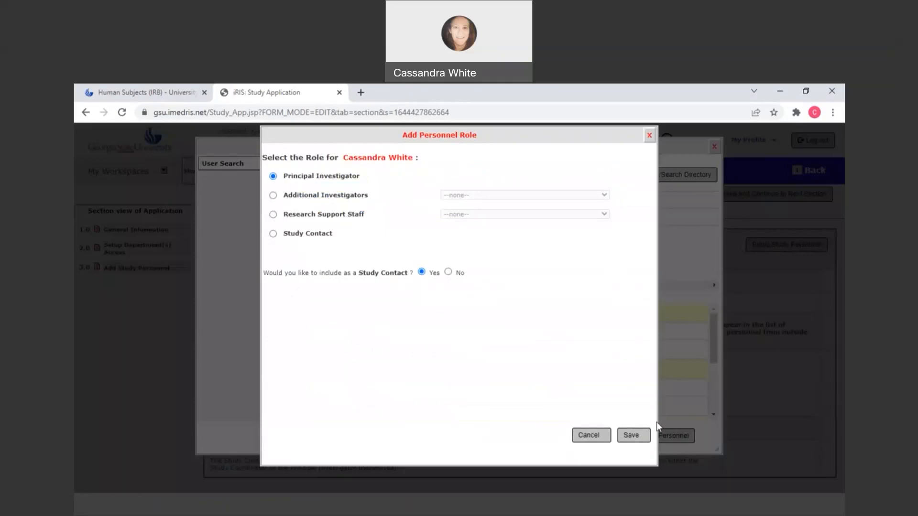
click(633, 439)
click(630, 439)
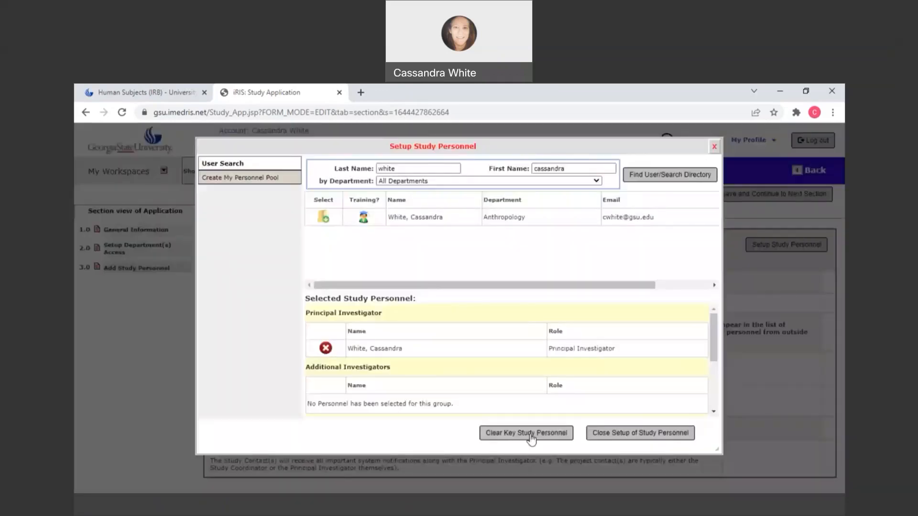
- Clear the last name and first name from the personnel search
click(631, 433)
drag(378, 168, 498, 176)
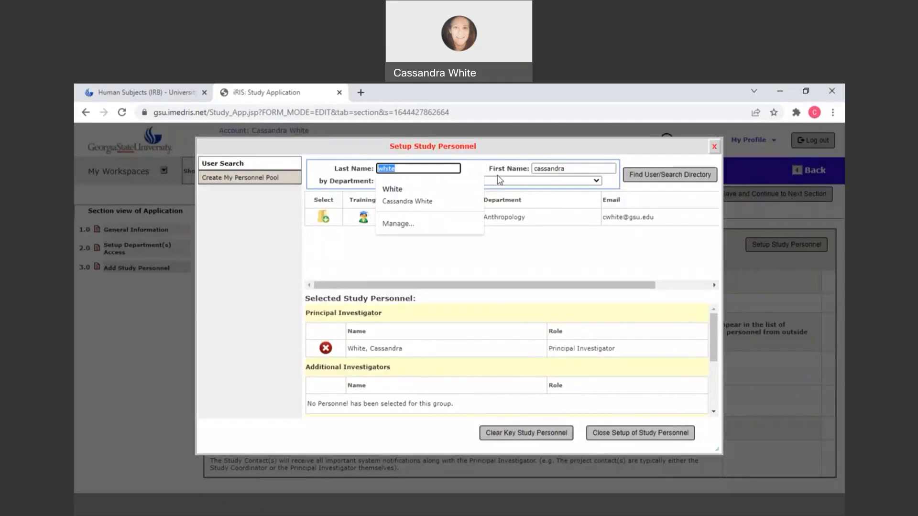
key(BackSpace)
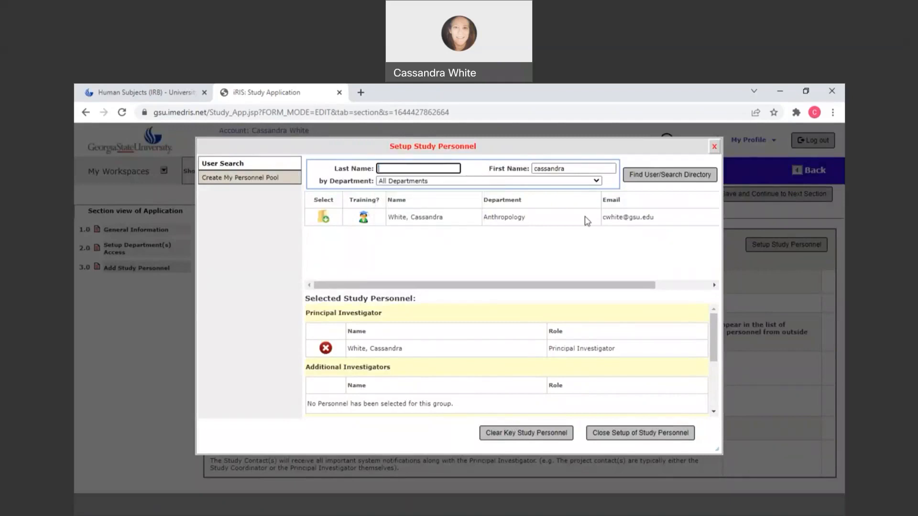
click(513, 167)
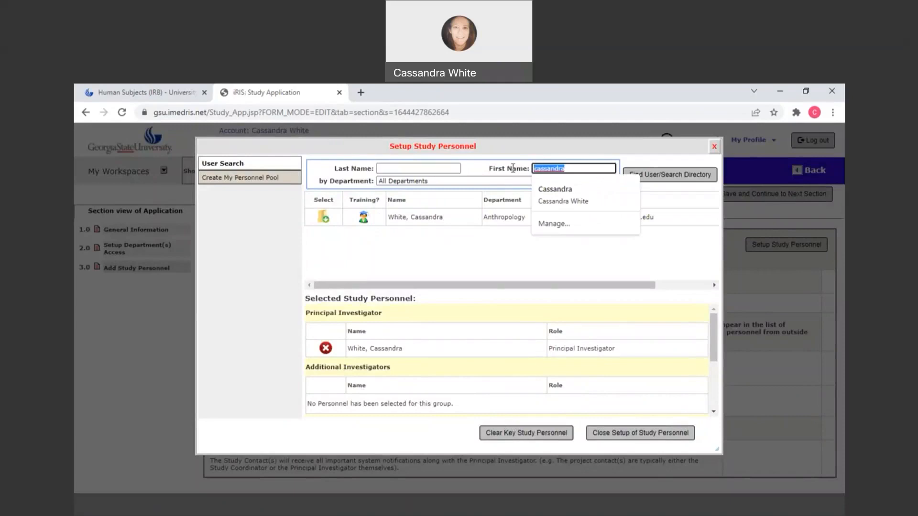
key(BackSpace)
click(423, 169)
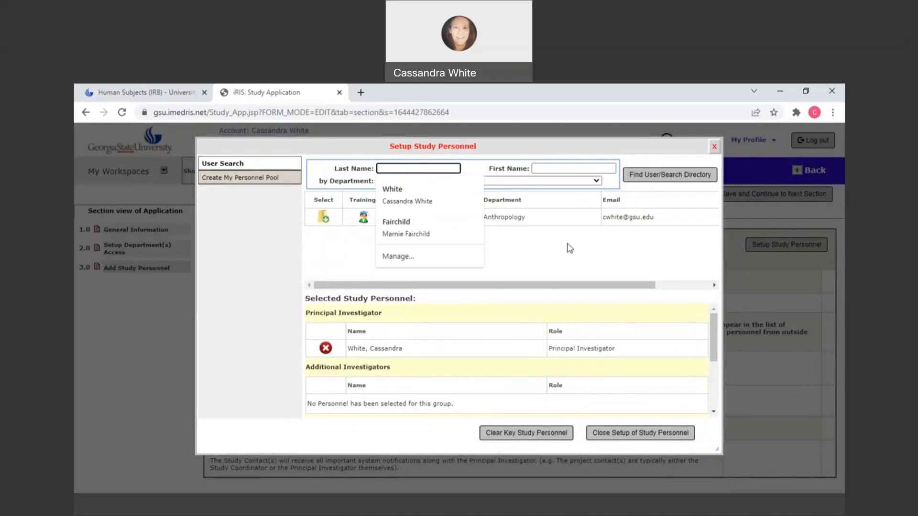
click(419, 244)
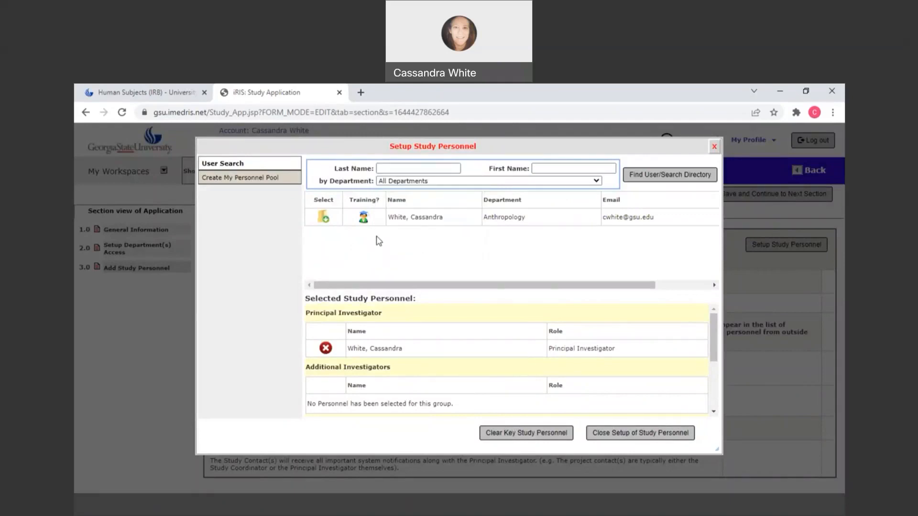
- Search All Departments for the researcher again by last name and first name
click(405, 171)
click(403, 169)
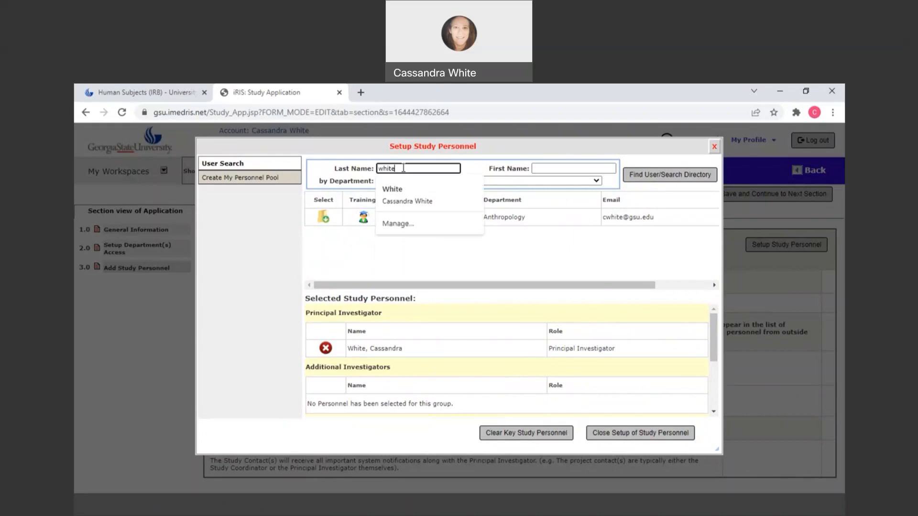
key(Tab)
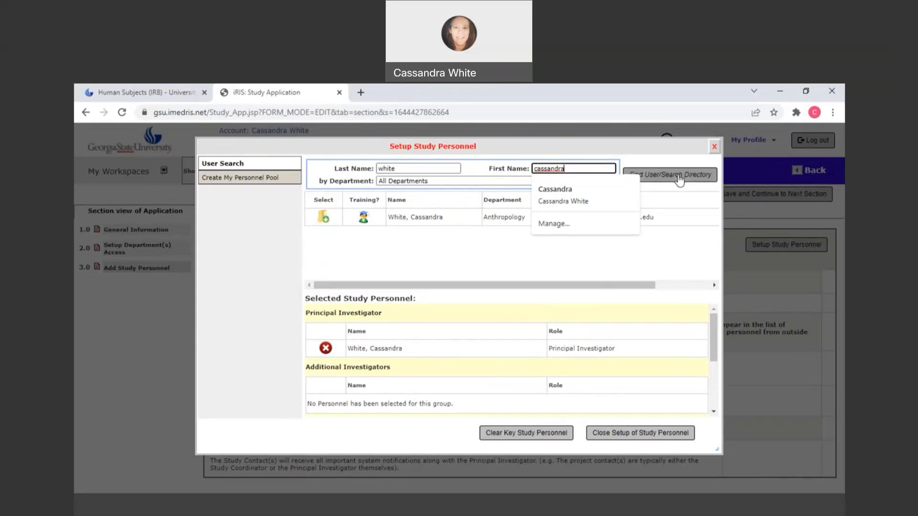
click(679, 177)
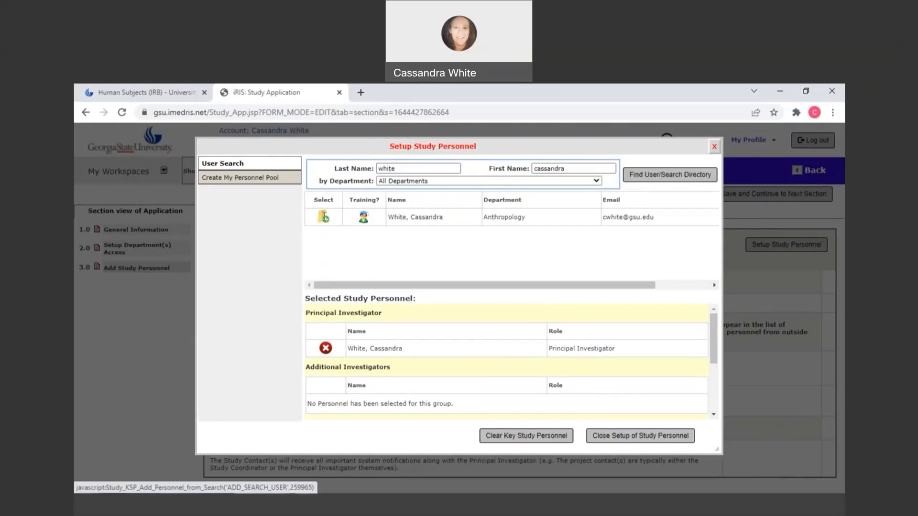
- Add the found researcher under Additional Investigators as Student PI, without including them as a Study Contact, and save the role
click(324, 217)
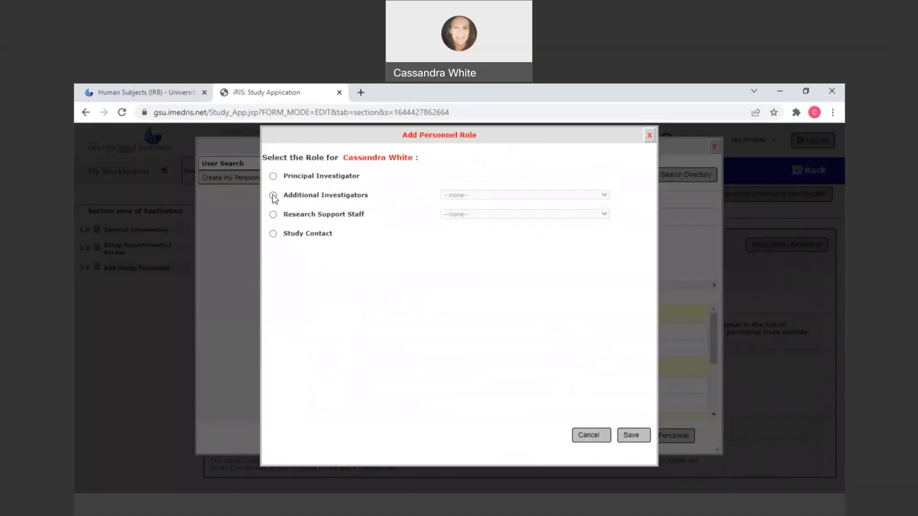
click(273, 195)
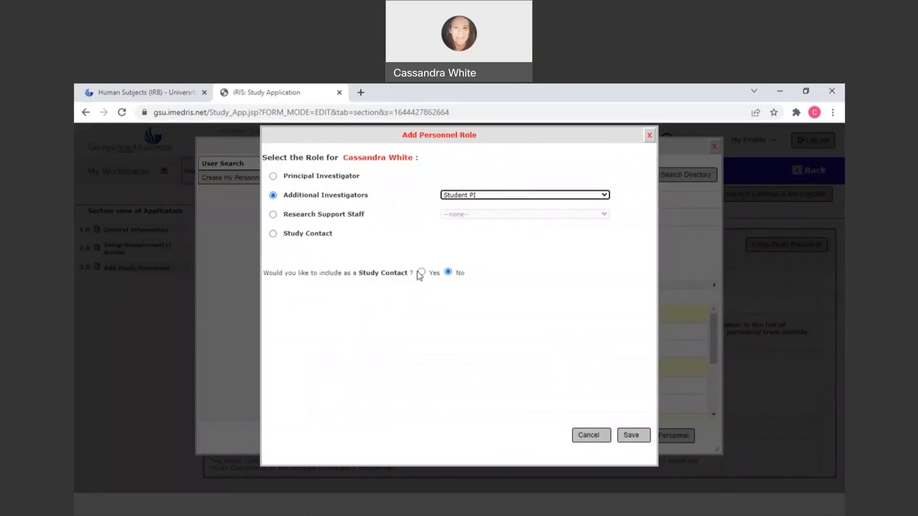
click(631, 436)
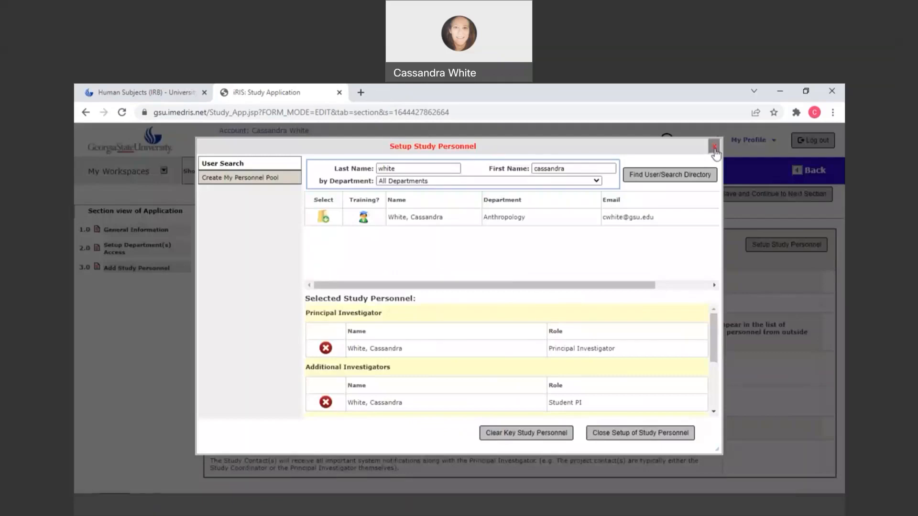
- Close the study personnel setup and save the section to continue to the additional personnel questions
click(647, 433)
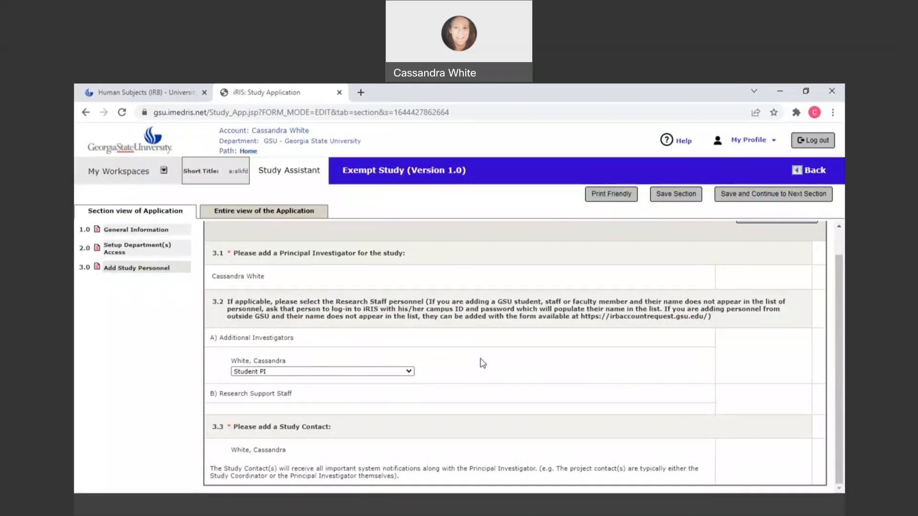
click(691, 203)
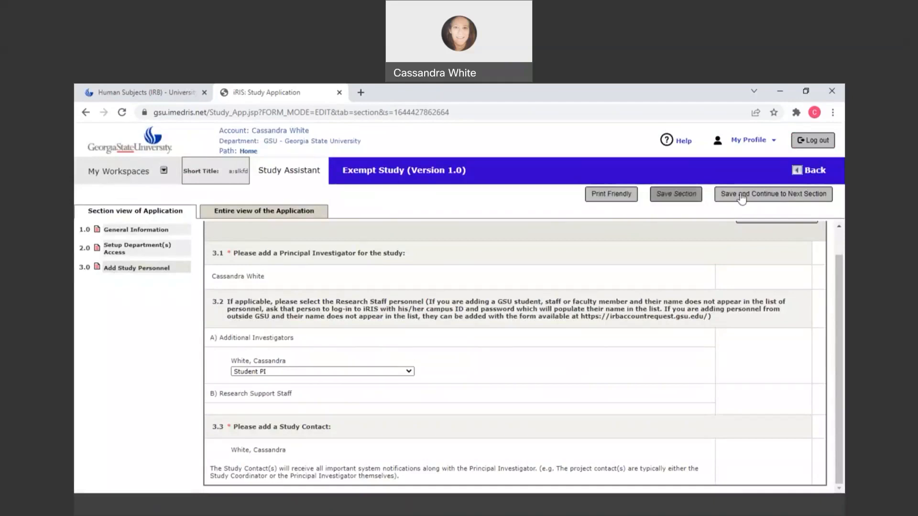
click(741, 198)
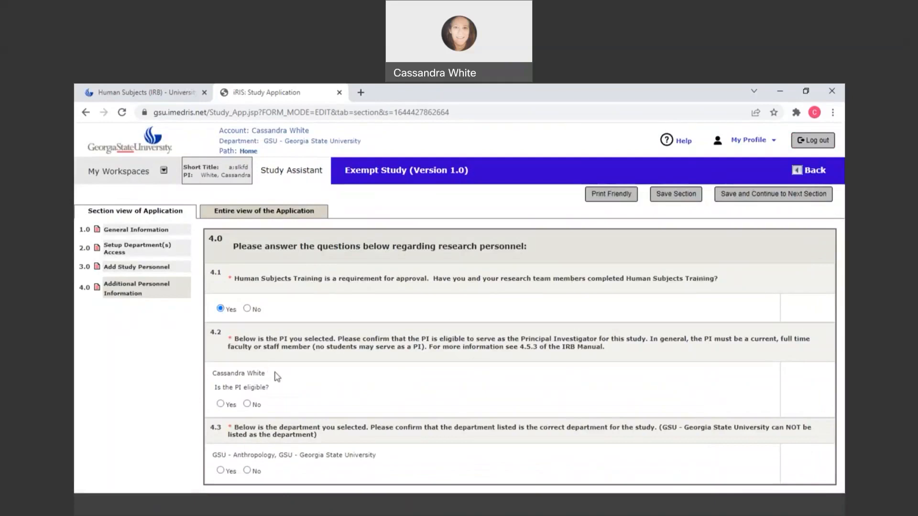
- Answer Yes to completed Human Subjects Training, PI eligibility and the correct department, and save to continue to the exempt category questions
click(220, 404)
click(221, 471)
click(778, 195)
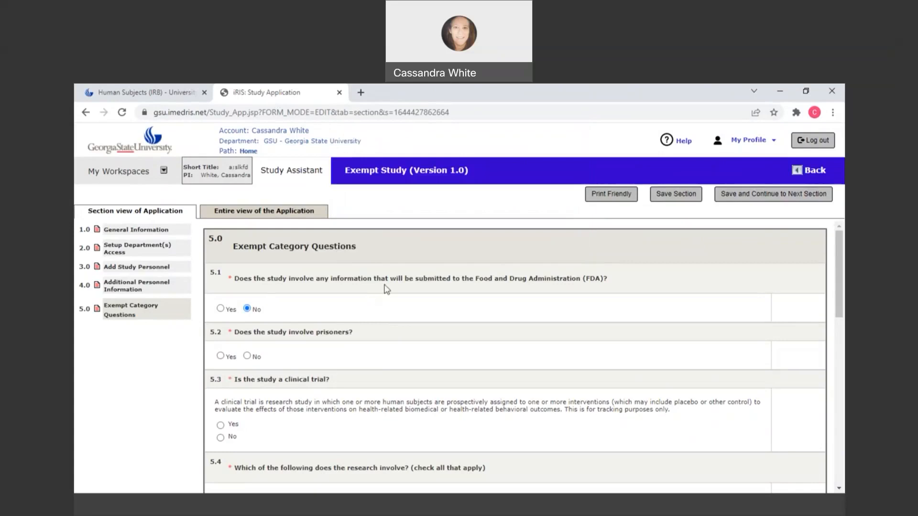
- Answer No to the exempt category questions on FDA submission, prisoners and being a clinical trial
click(247, 356)
scroll(224, 335, down, 1)
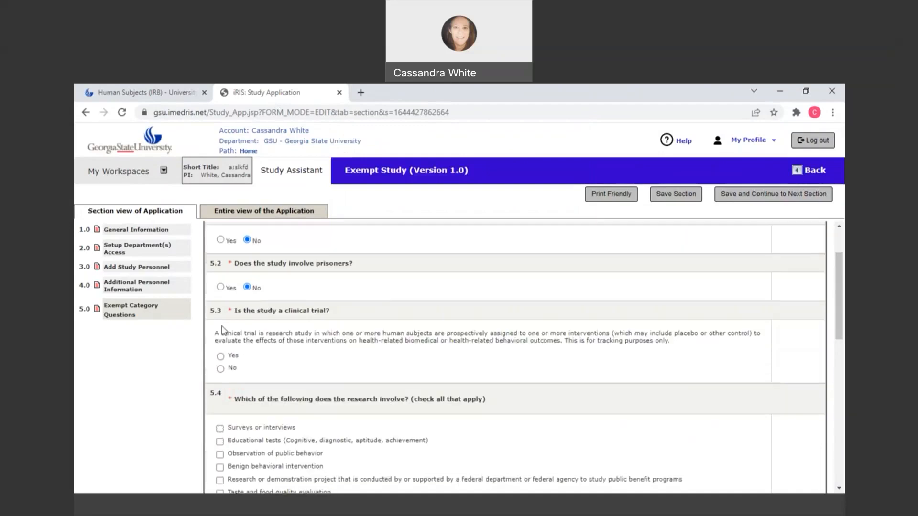
scroll(258, 334, down, 1)
click(294, 324)
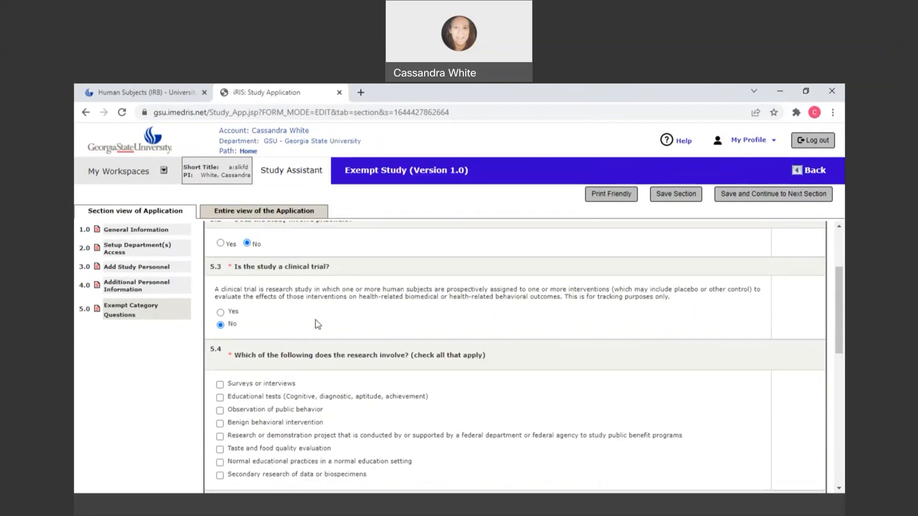
- Mark in question 5.4 that the research involves surveys or interviews and observation of public behavior
scroll(364, 324, down, 1)
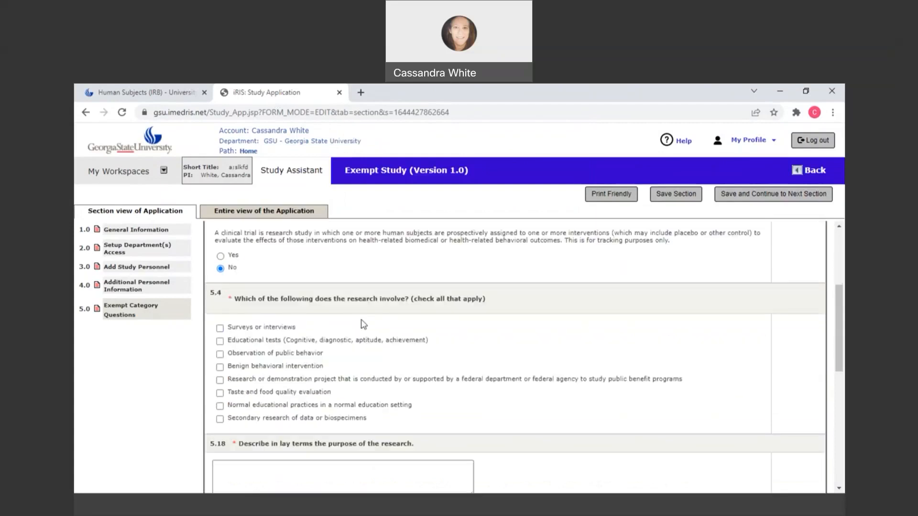
scroll(363, 324, down, 1)
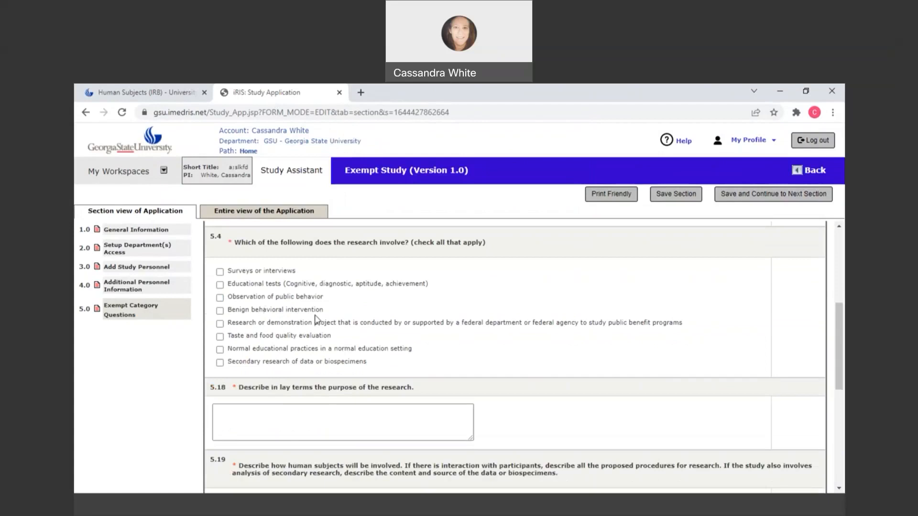
click(220, 272)
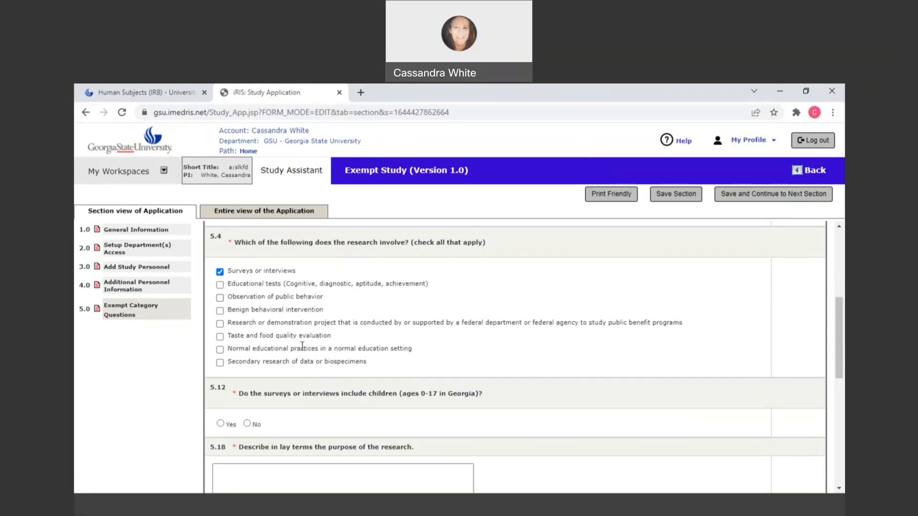
scroll(372, 339, down, 1)
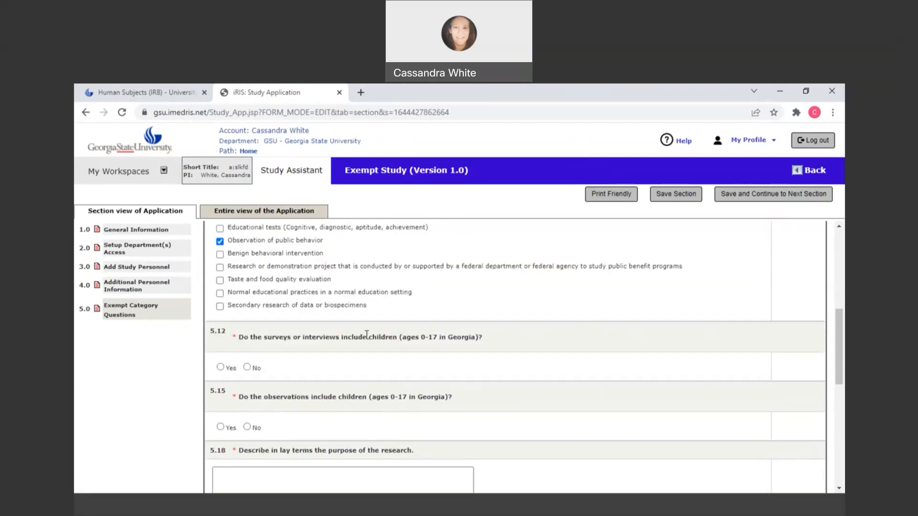
scroll(366, 335, up, 1)
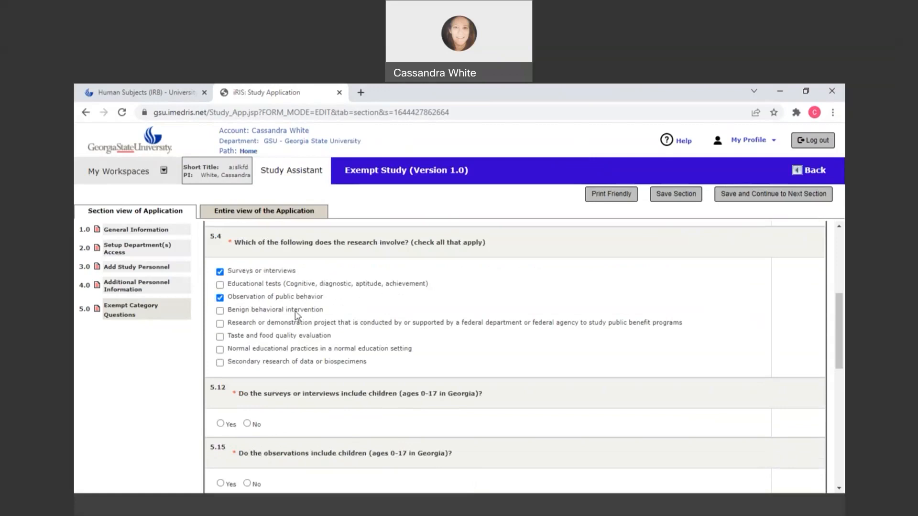
- Answer No to whether the surveys or interviews and the observations include children
scroll(247, 354, down, 1)
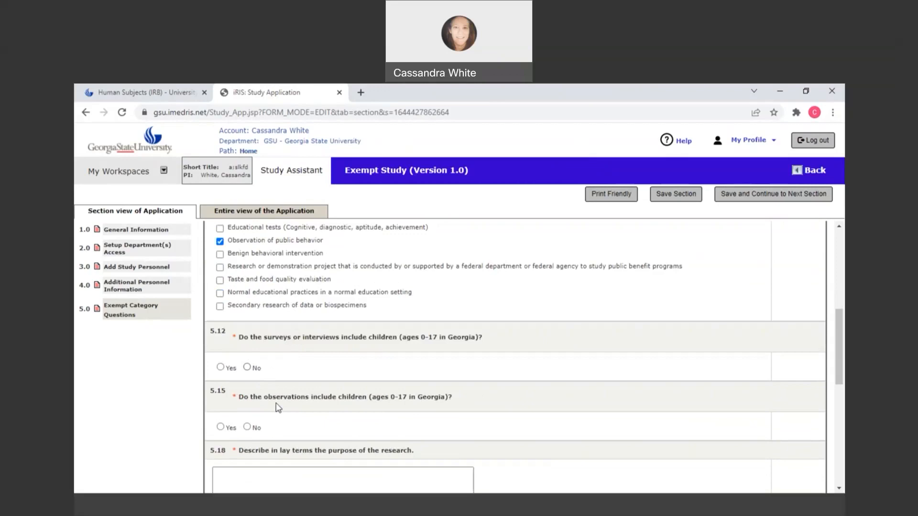
scroll(282, 390, down, 1)
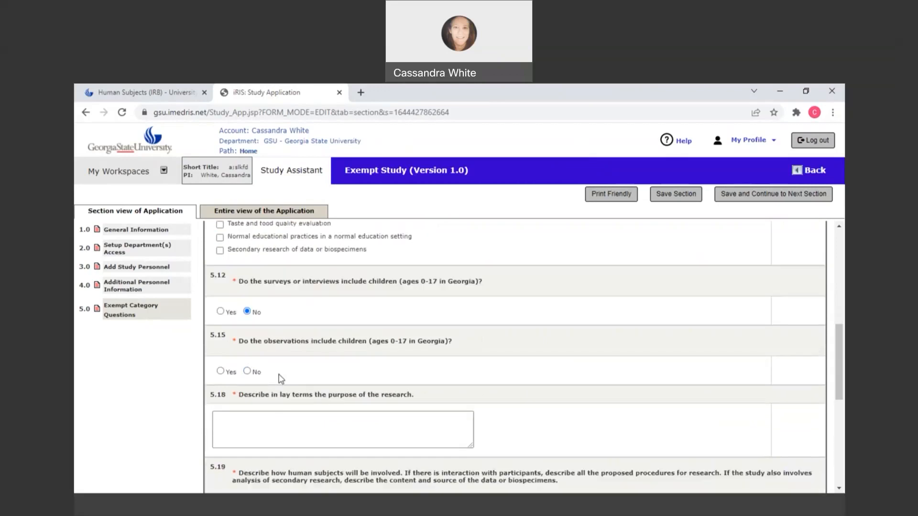
click(247, 371)
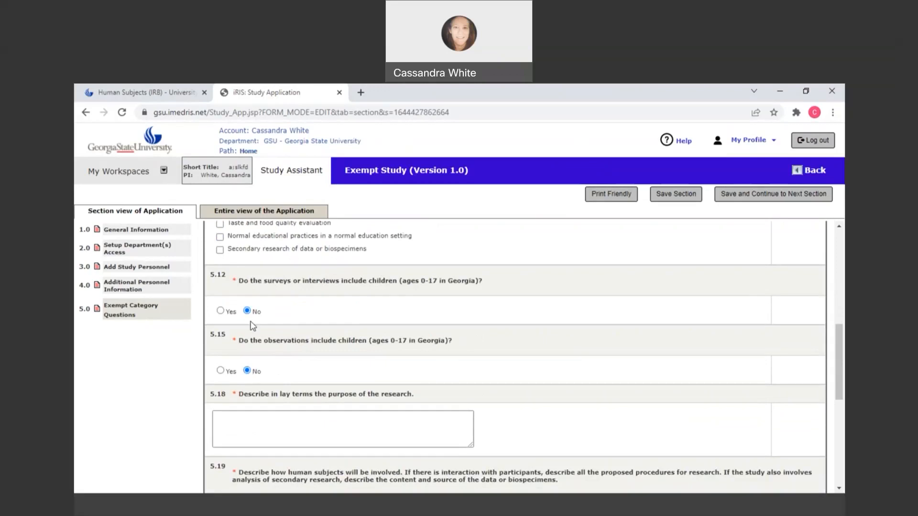
- Enter "a;slkdfj" as the research purpose in 5.18 and "a;sldkfj" as the human subjects involvement in 5.19
scroll(248, 318, down, 2)
click(266, 310)
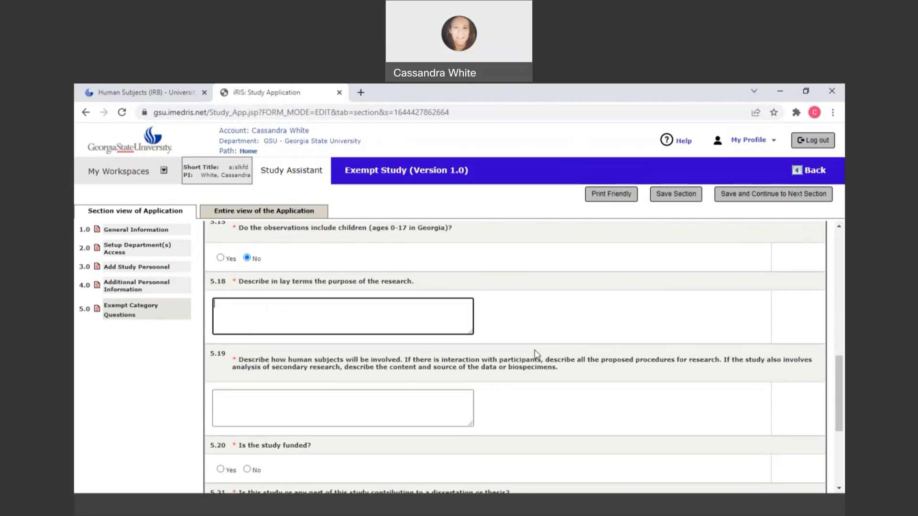
text(a;slkdfj)
click(274, 401)
click(274, 401)
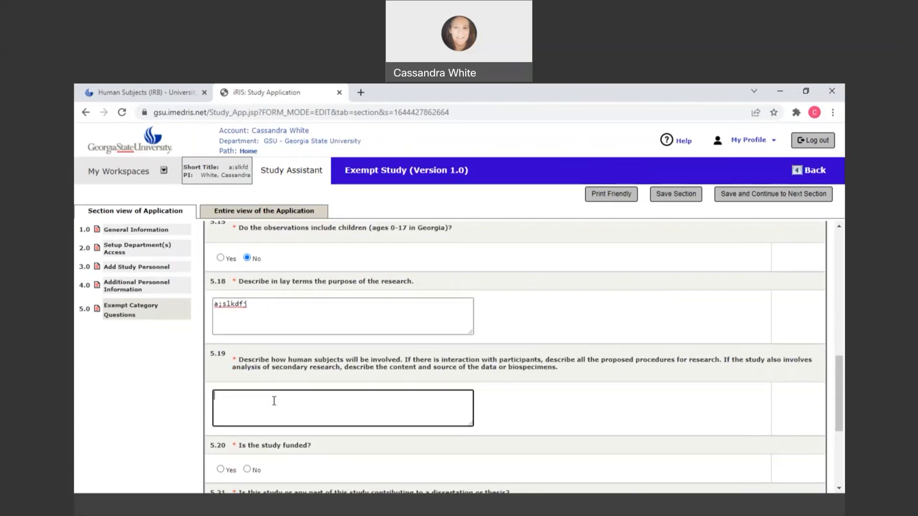
text(a;sldkfj)
- Mark the study as not funded, and answer Yes to contributing to a dissertation or thesis and being conducted only for that
scroll(550, 312, down, 1)
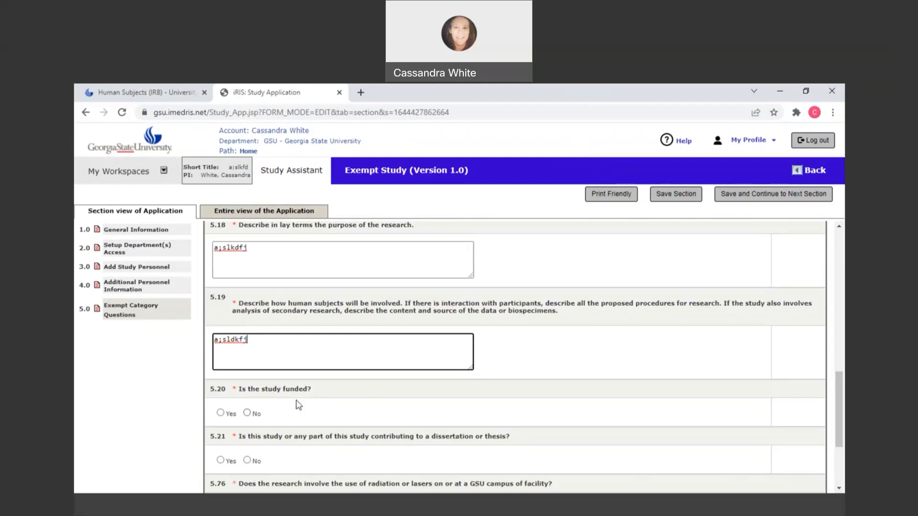
click(310, 401)
click(247, 412)
scroll(286, 332, down, 3)
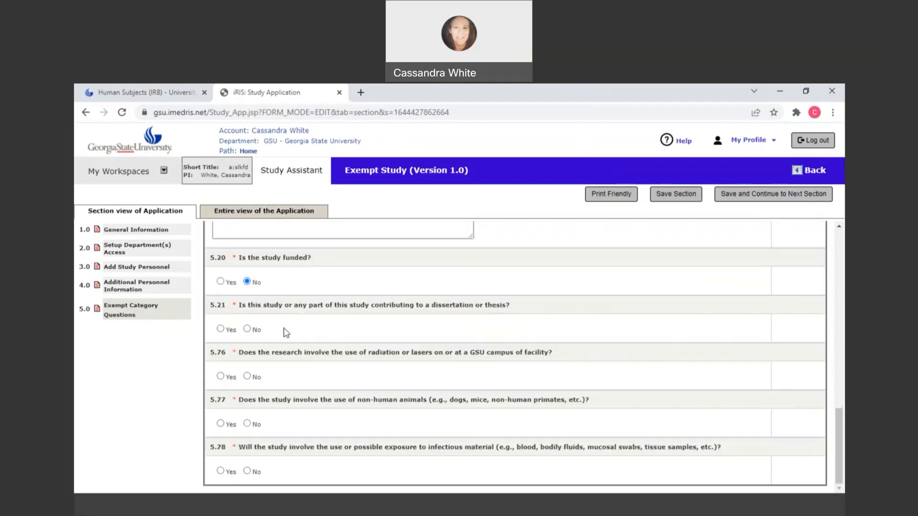
click(220, 356)
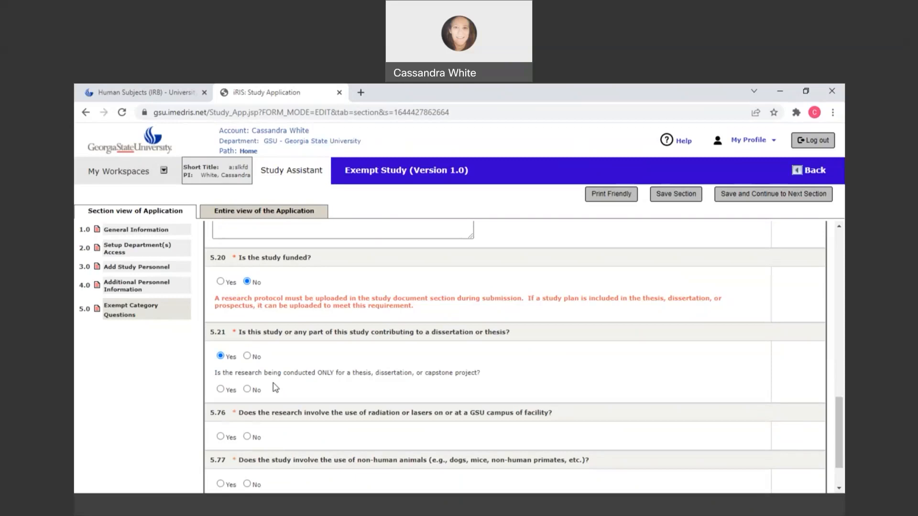
click(221, 389)
- Answer No to radiation or lasers, non-human animals and infectious material, and save to continue to the Data Collection section
scroll(402, 362, down, 2)
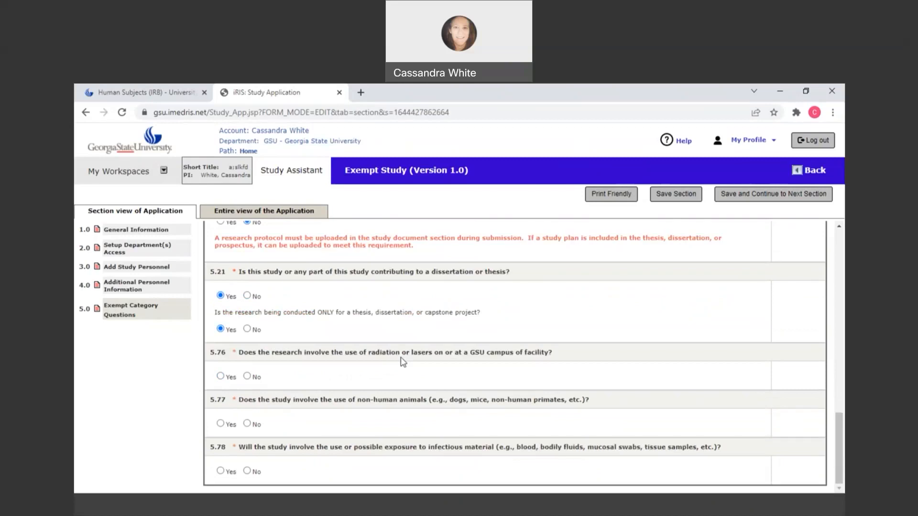
click(247, 377)
click(247, 471)
click(739, 201)
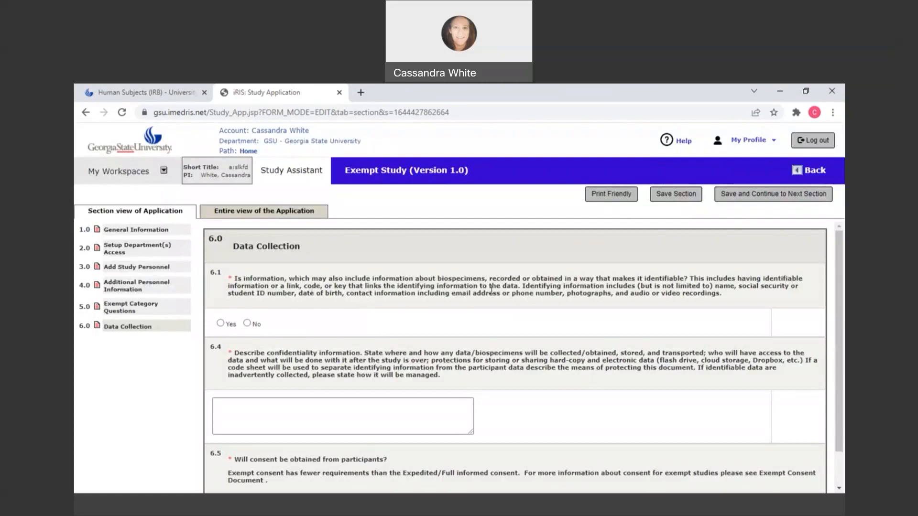
- Answer Yes to recording identifiable information in 6.1 and No to putting participants at risk in 6.2
click(220, 323)
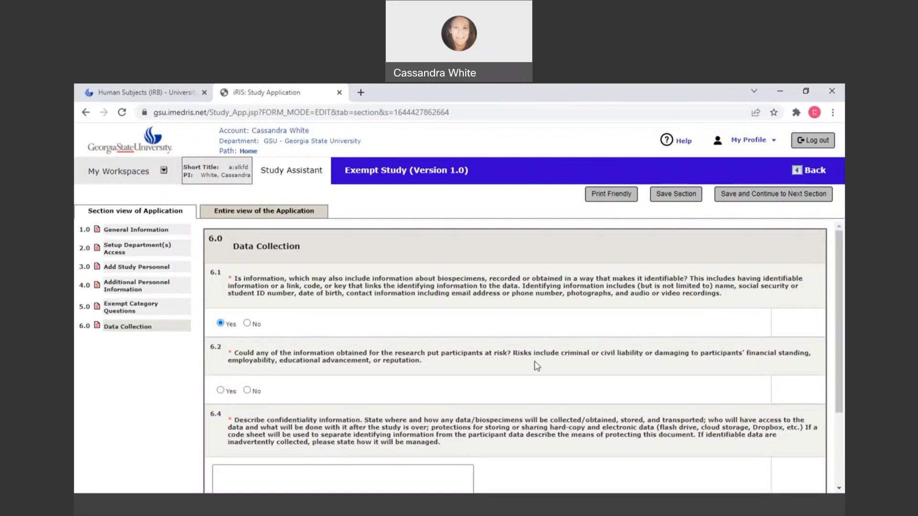
click(247, 390)
click(220, 390)
scroll(328, 341, down, 2)
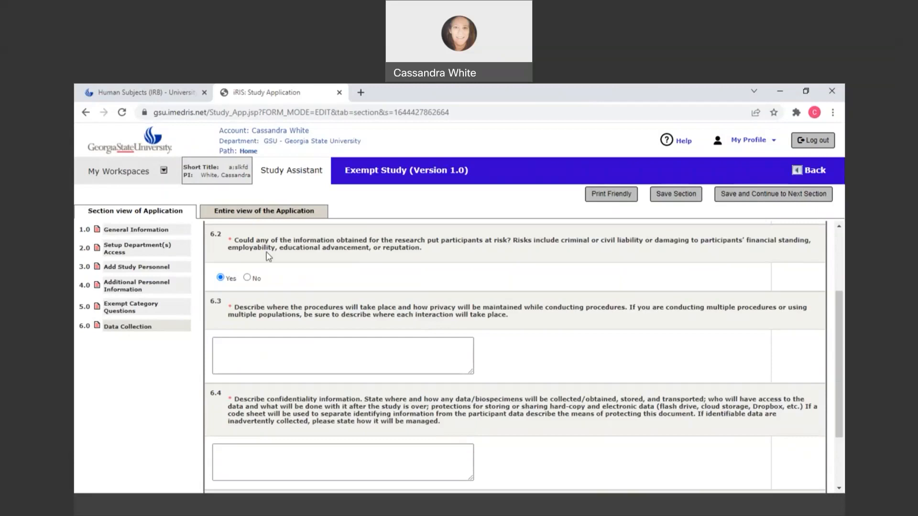
click(247, 278)
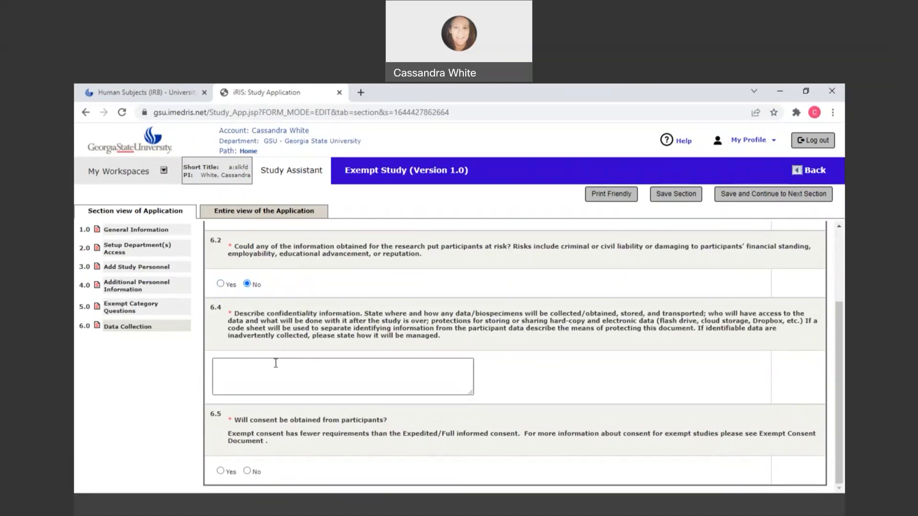
- Enter "aslkdfj" as the confidentiality description in 6.4, and answer Yes to obtaining consent from participants in 6.5
click(238, 372)
text(aslkdfj)
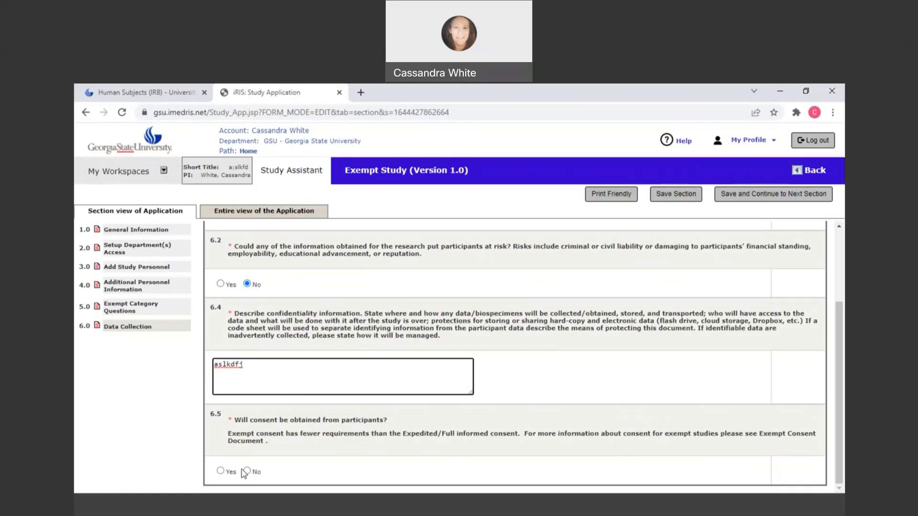
click(220, 471)
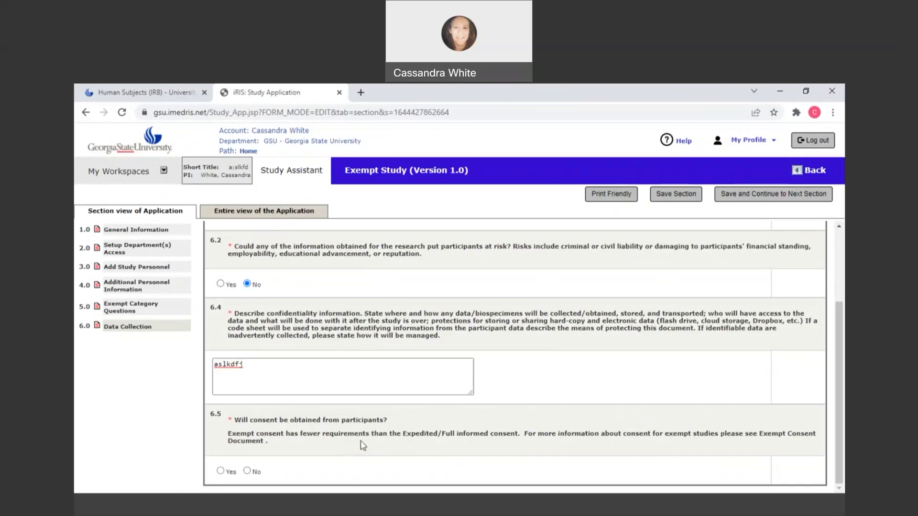
scroll(334, 440, down, 2)
- Enter "yes, the consent form will uploaded to the application" in the consent explanation of question 6.7
click(277, 448)
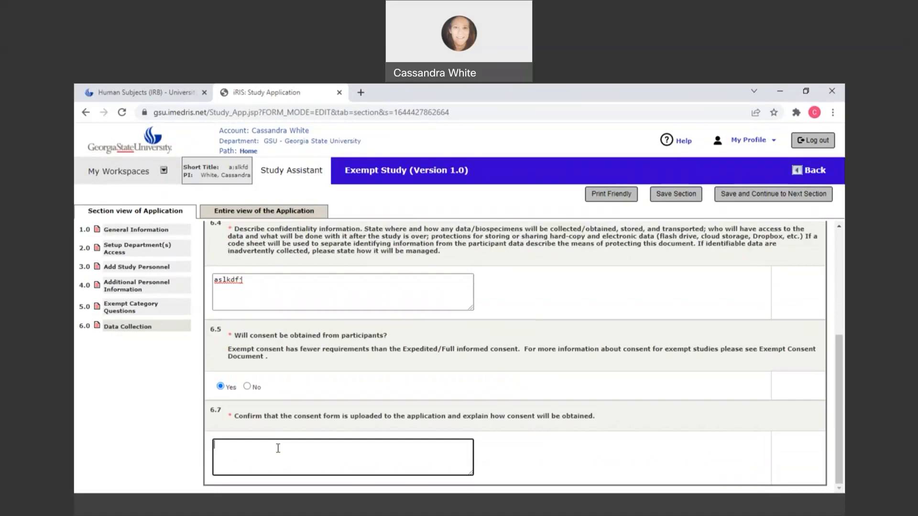
text(yes, the consent)
text( wil)
key(BackSpace)
key(BackSpace)
key(BackSpace)
key(BackSpace)
text(form will uploaded to the application)
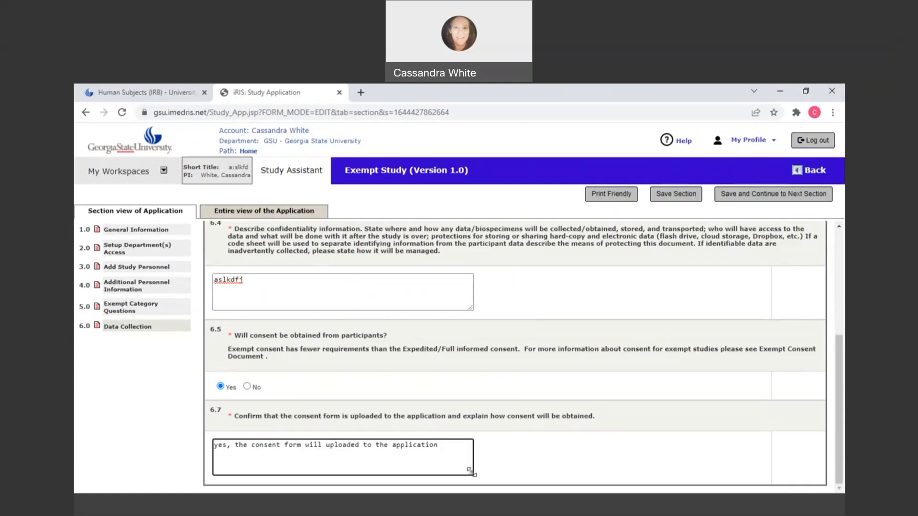
- Add "Consent will be obtained by the student PI through . . ." to the consent explanation, and save to continue to the COI section
text(Conen)
key(BackSpace)
key(BackSpace)
text(sent will be obtaind)
key(BackSpace)
text(ed by )
text(the studen)
text(t PI )
text(tt)
key(BackSpace)
text(htoru)
key(BackSpace)
key(BackSpace)
key(BackSpace)
key(BackSpace)
text(rough . . .)
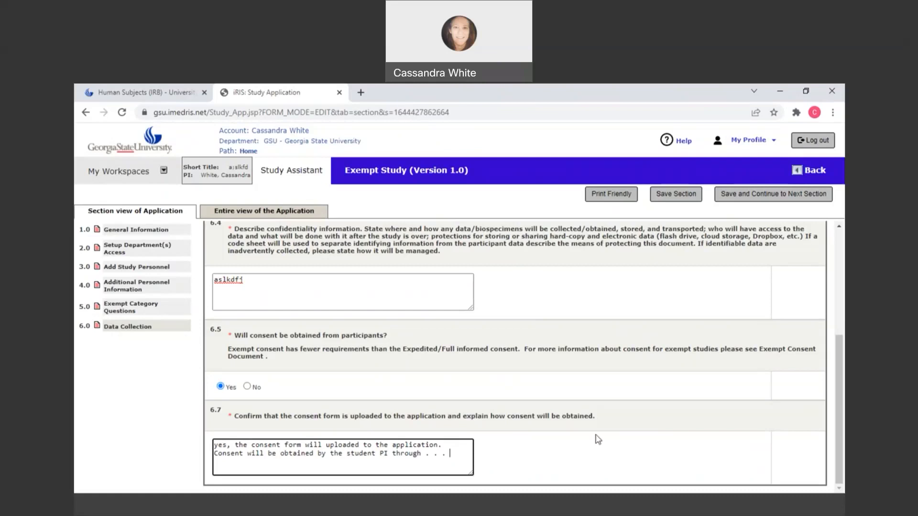
click(672, 196)
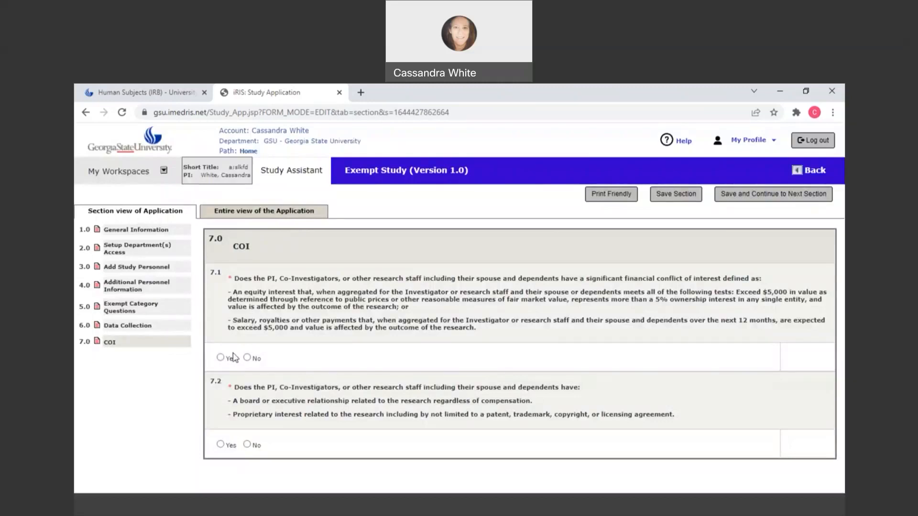
- Answer No to both conflict of interest questions, 7.1 and 7.2, and save to continue to the Endorsement section
click(247, 358)
click(247, 444)
click(738, 193)
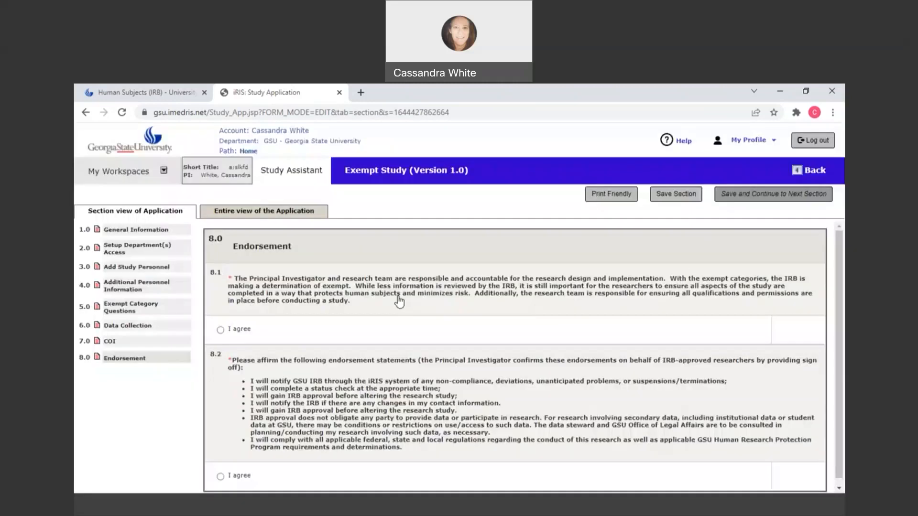
- Agree to endorsement statements 8.1 and 8.2, save to finish the application, and acknowledge the completion notice
click(220, 330)
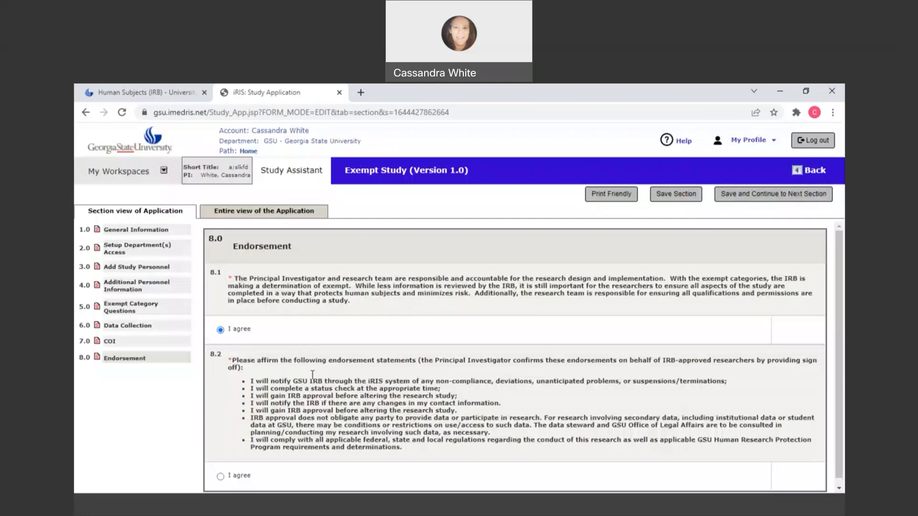
scroll(313, 374, down, 1)
click(221, 471)
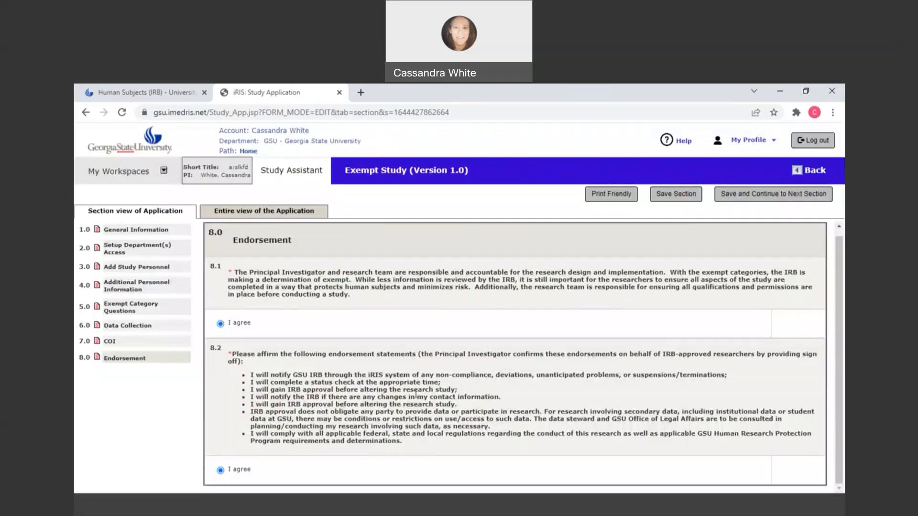
click(741, 193)
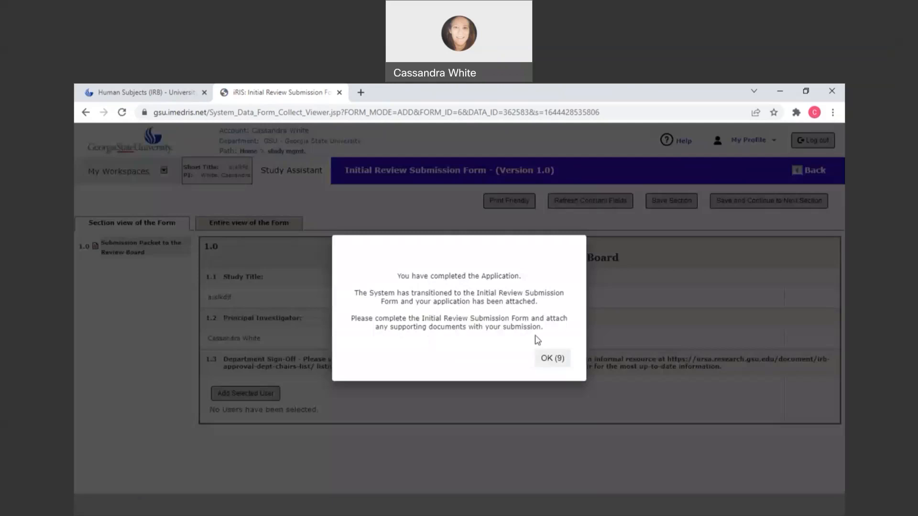
click(552, 358)
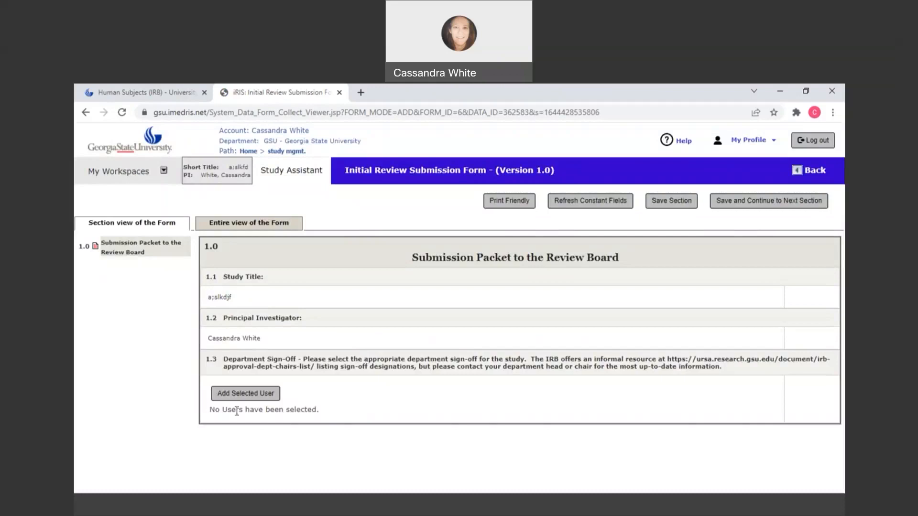
- Search the user directory by the department signatory's last and first name, and add that person as the department sign-off in 1.3
click(250, 396)
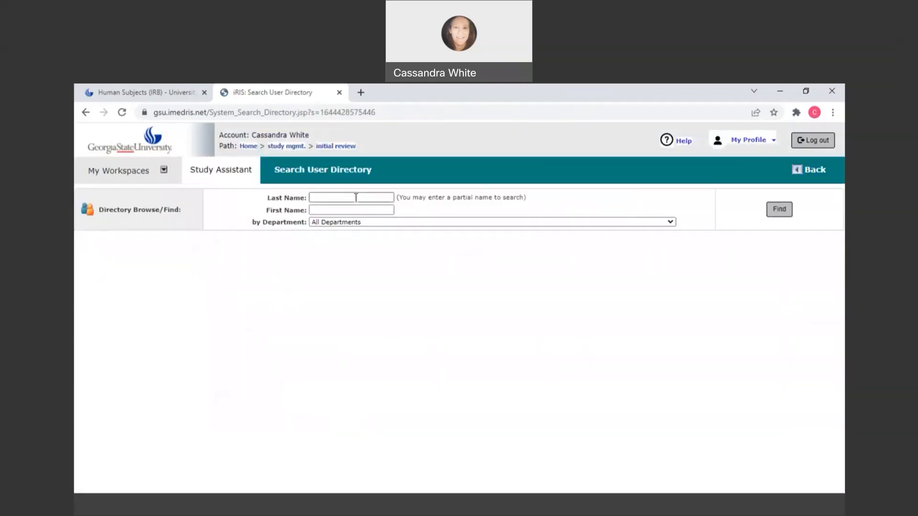
click(355, 197)
key(Tab)
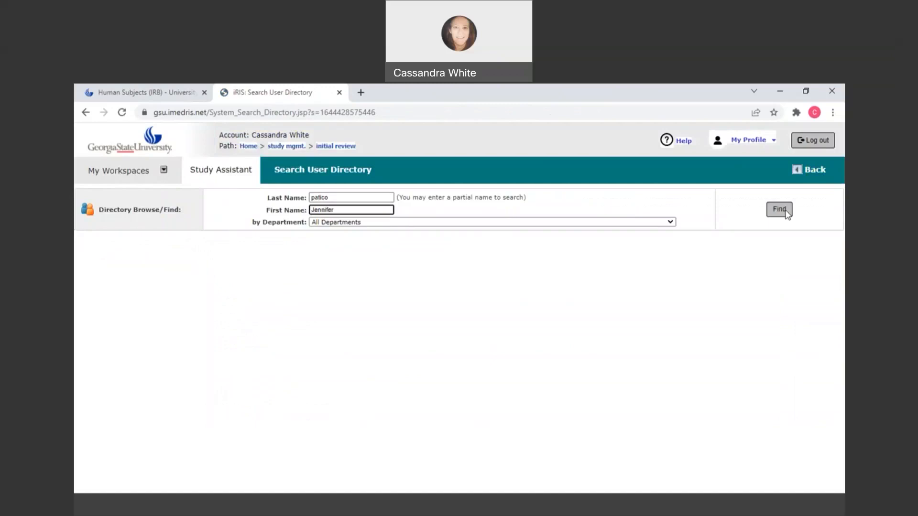
click(779, 210)
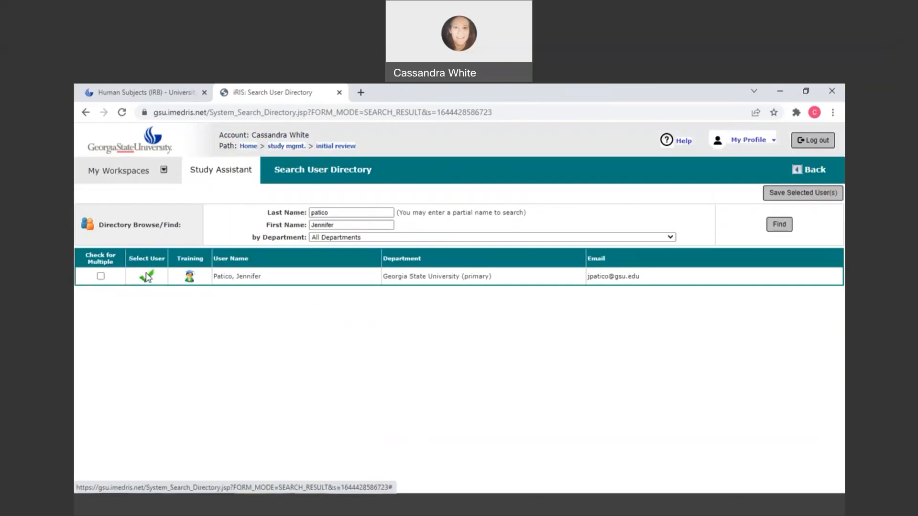
click(147, 276)
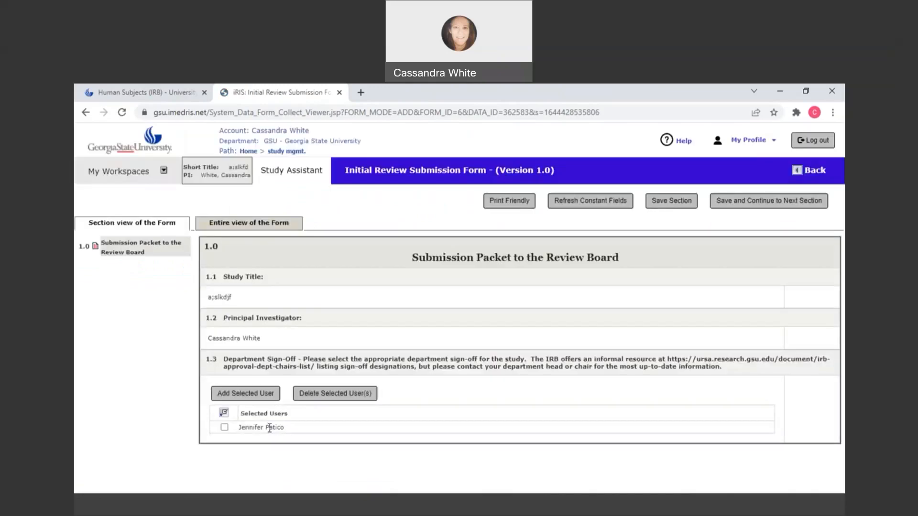
- Save the submission packet section and continue past the attached application to the Study Documents section
click(664, 209)
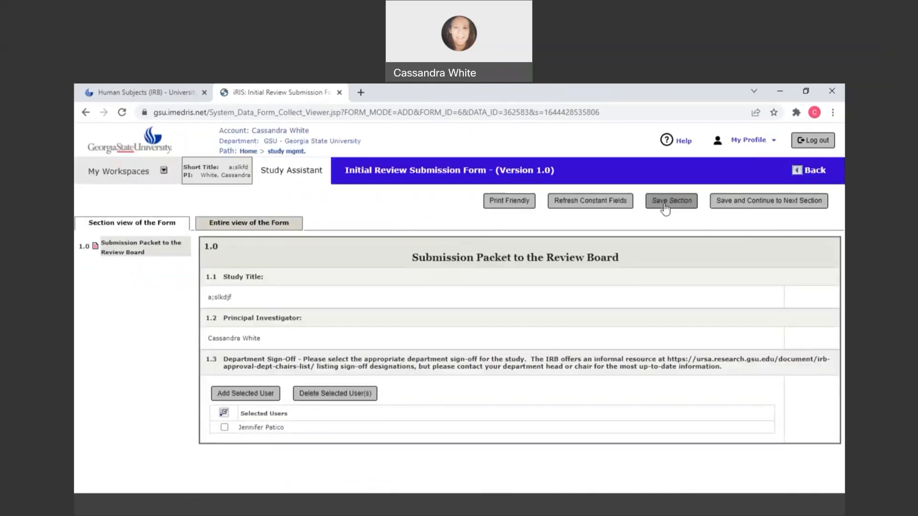
click(731, 201)
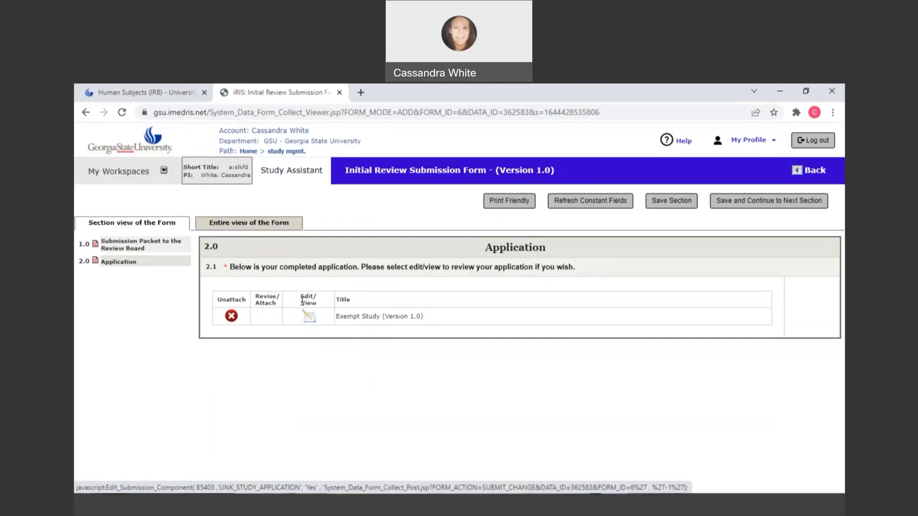
click(782, 203)
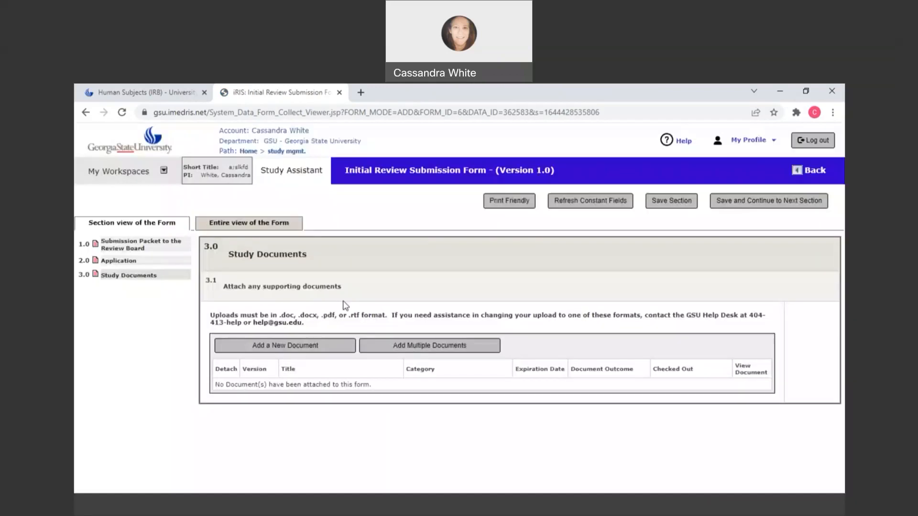
- Start a new study document titled "Consent" and set its category to Informed Consent Form
click(286, 350)
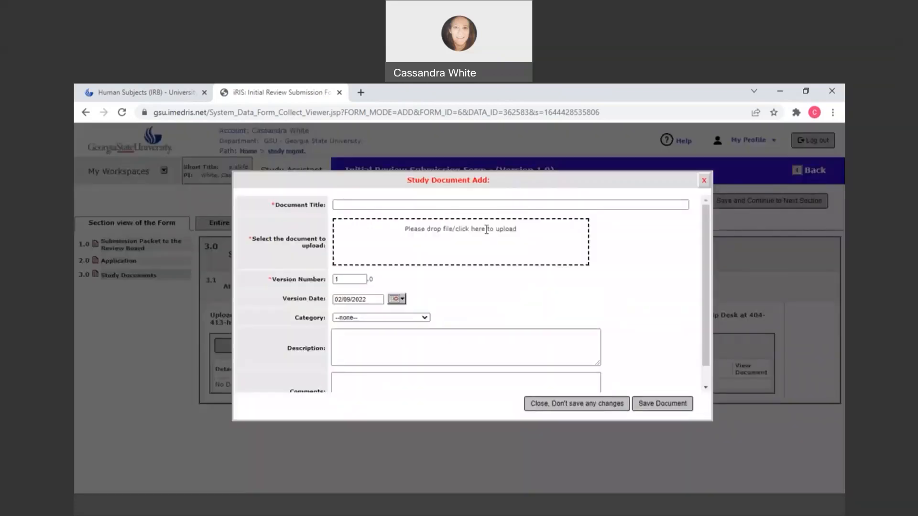
click(361, 208)
text(Consent)
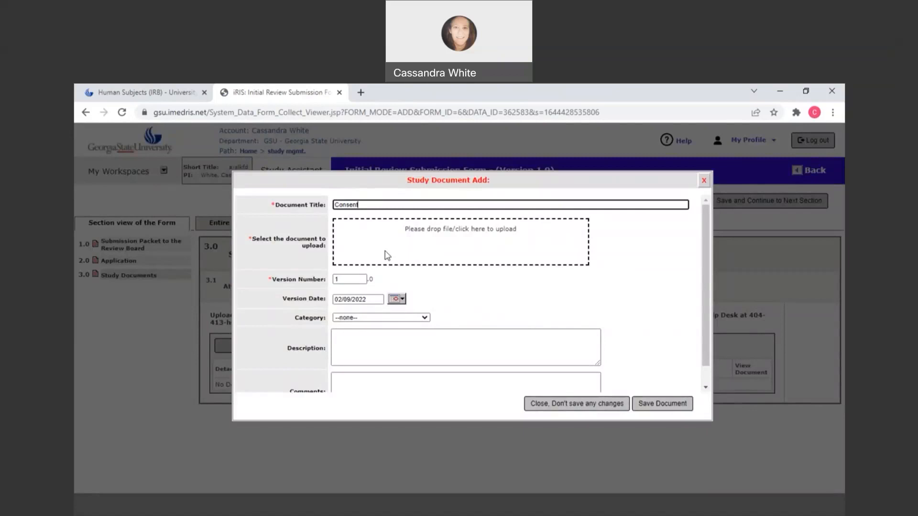
click(381, 318)
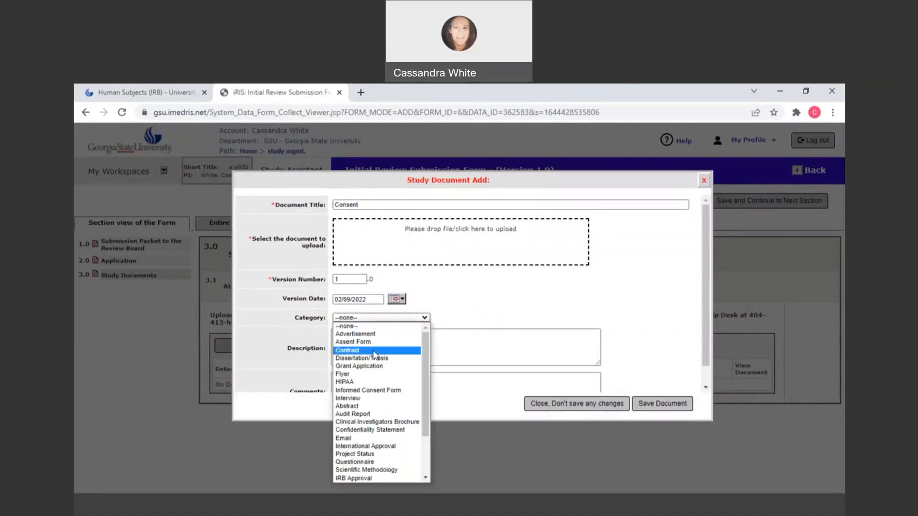
click(371, 390)
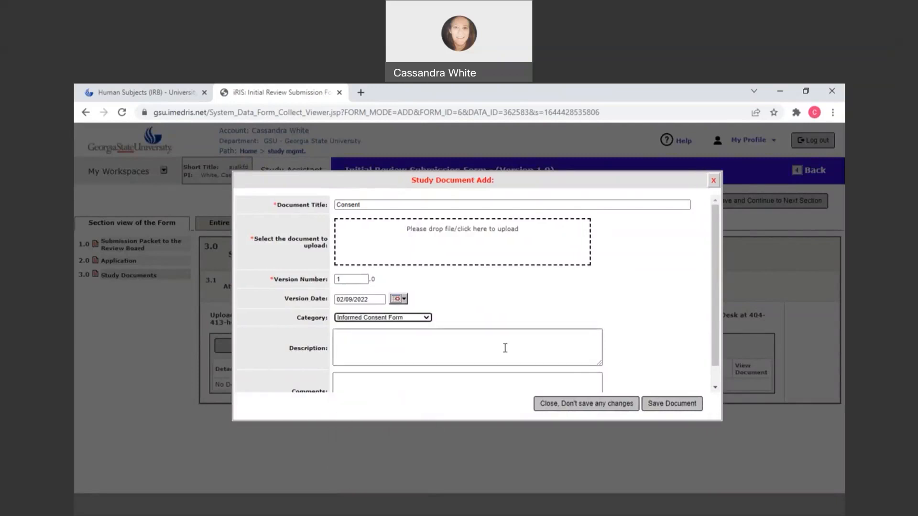
scroll(505, 348, down, 2)
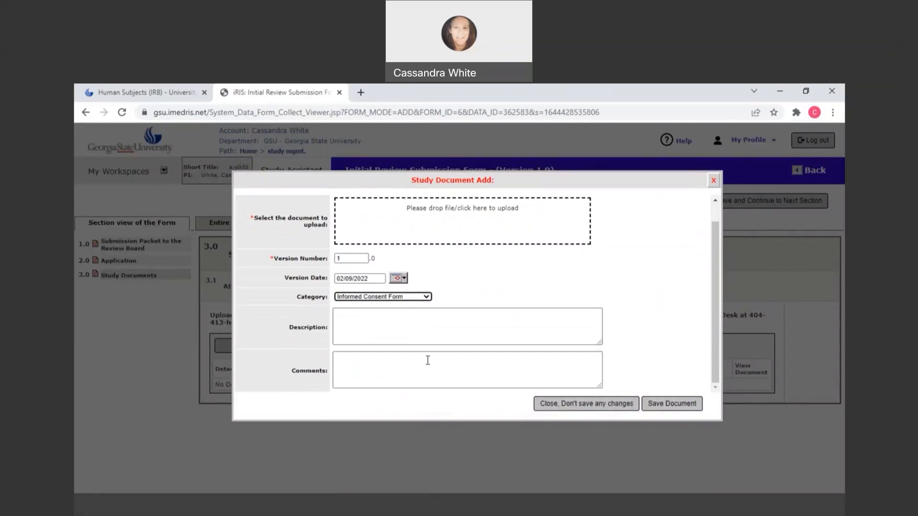
scroll(418, 229, up, 2)
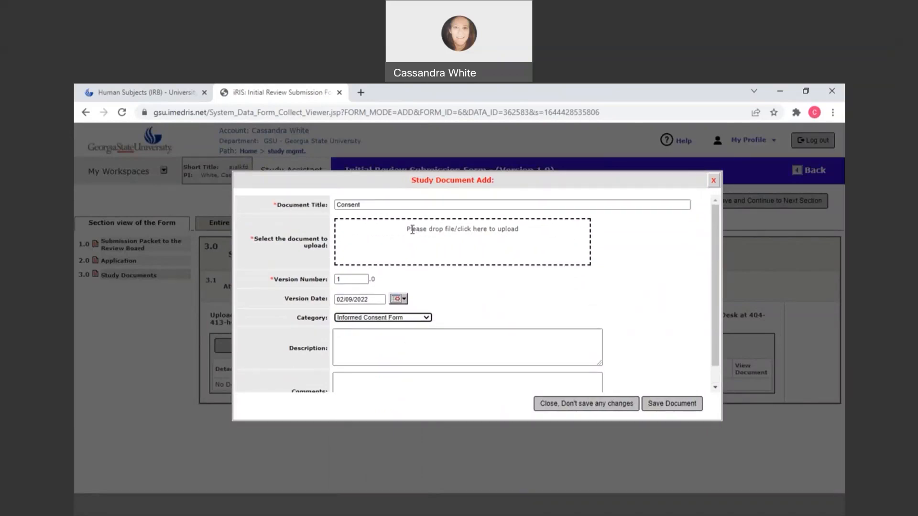
- Upload "Consent Form for Interviews and Focus Groups 2019 2.8.19.doc" as the Consent document's file, and save the document
click(478, 229)
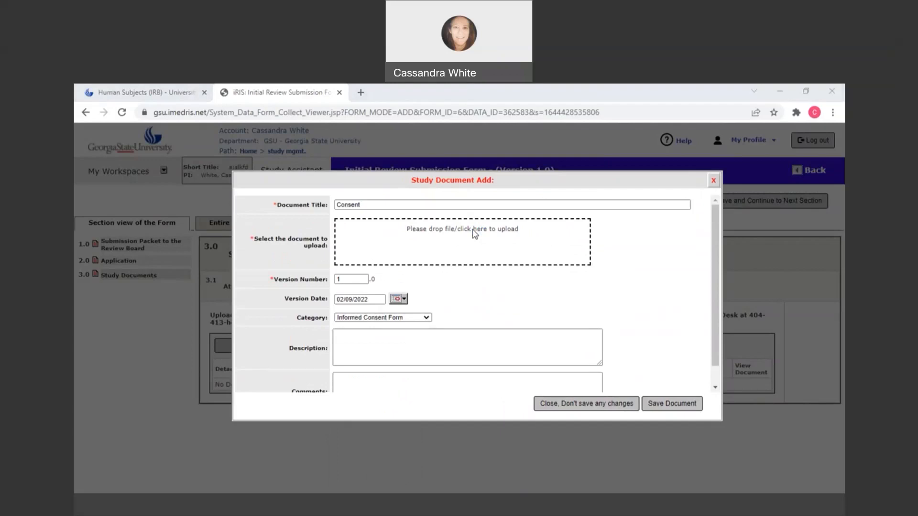
click(437, 221)
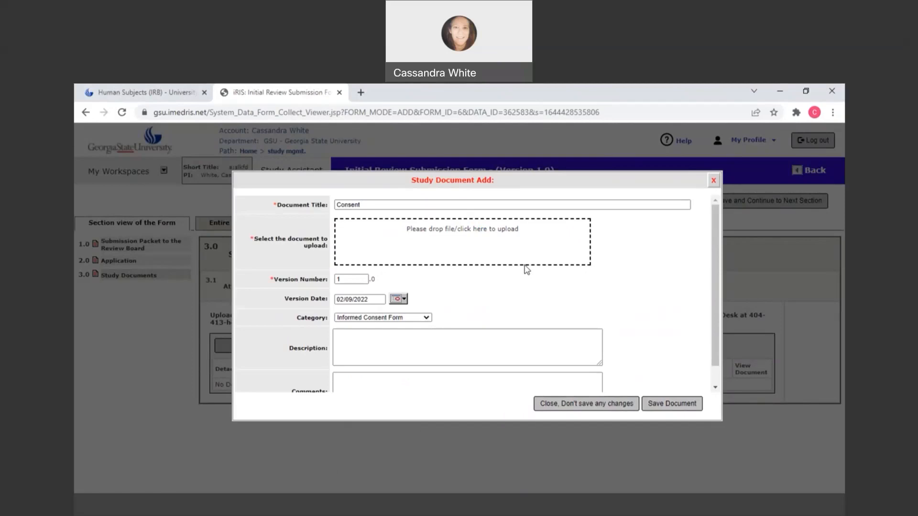
click(452, 229)
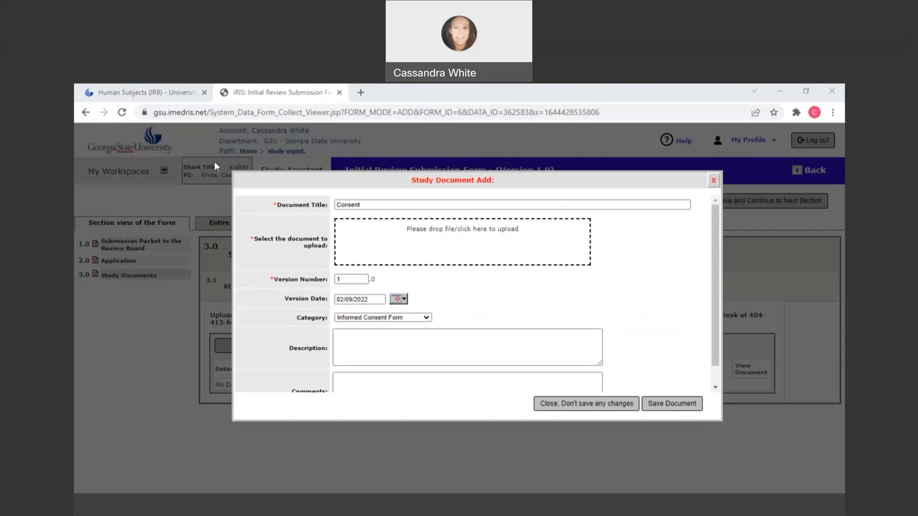
click(367, 273)
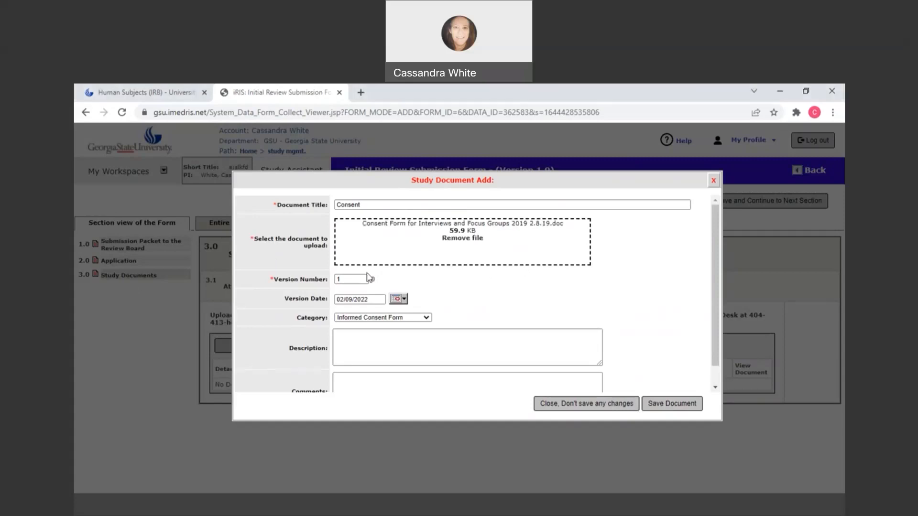
click(660, 408)
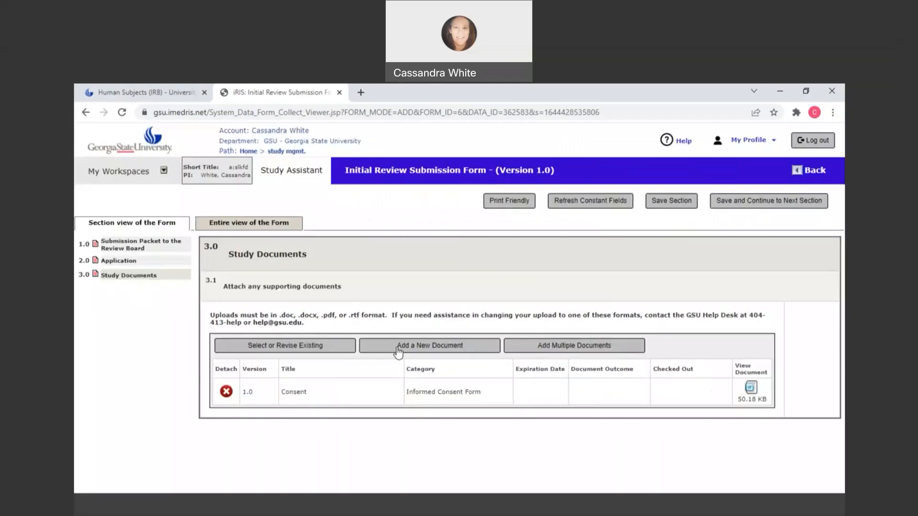
click(397, 350)
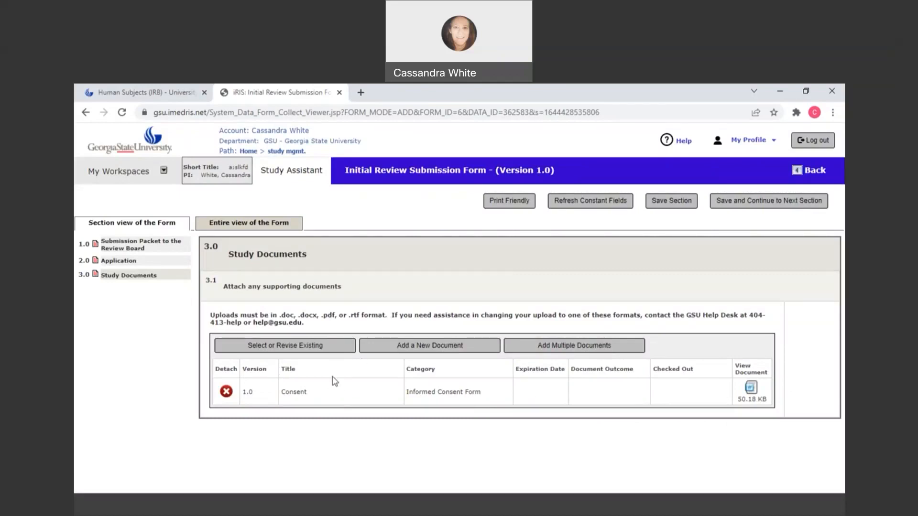
- Create a revision of the existing Consent document, check it out for editing, and open the downloaded file
click(312, 352)
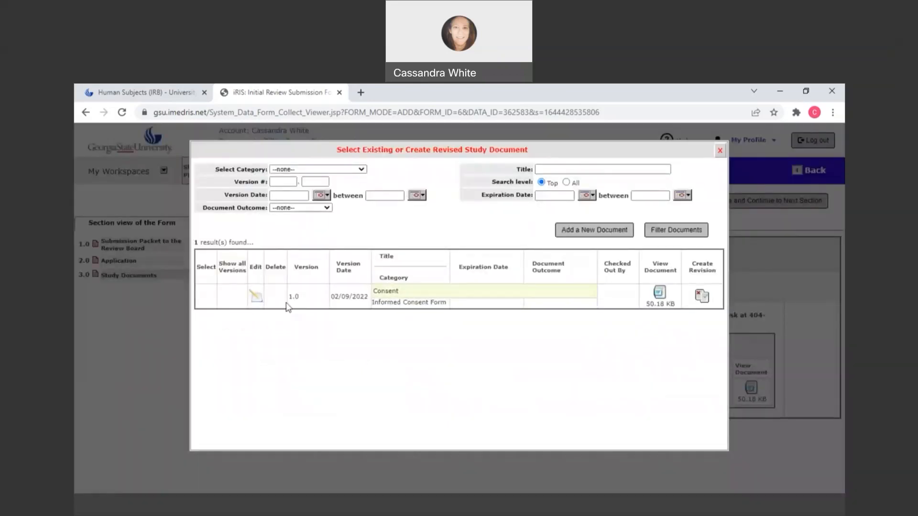
click(702, 298)
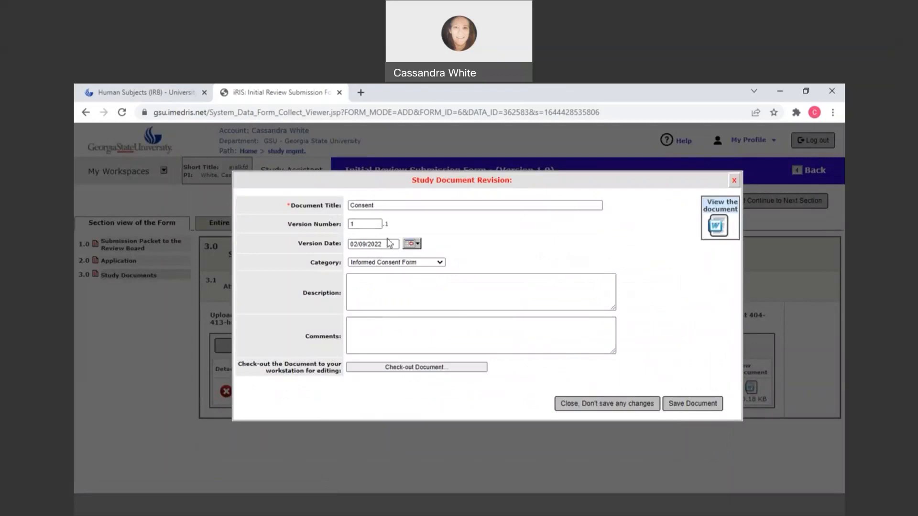
click(397, 368)
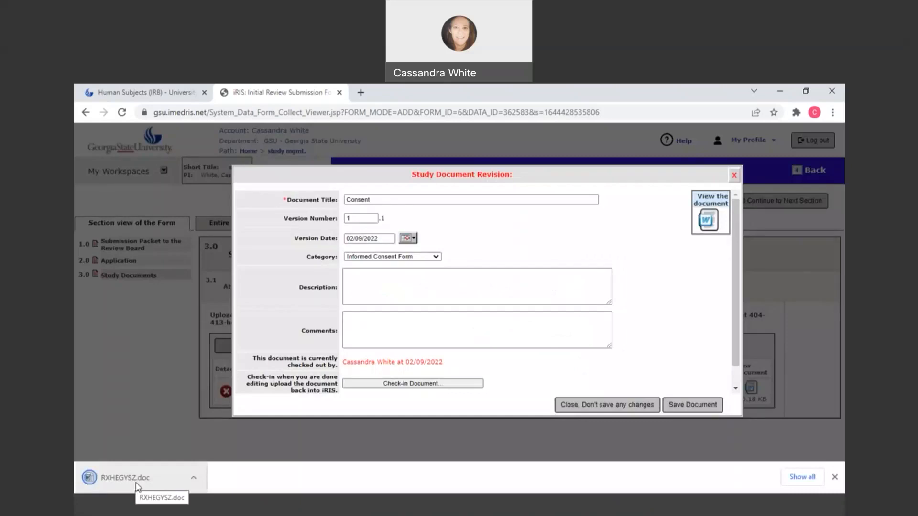
click(138, 484)
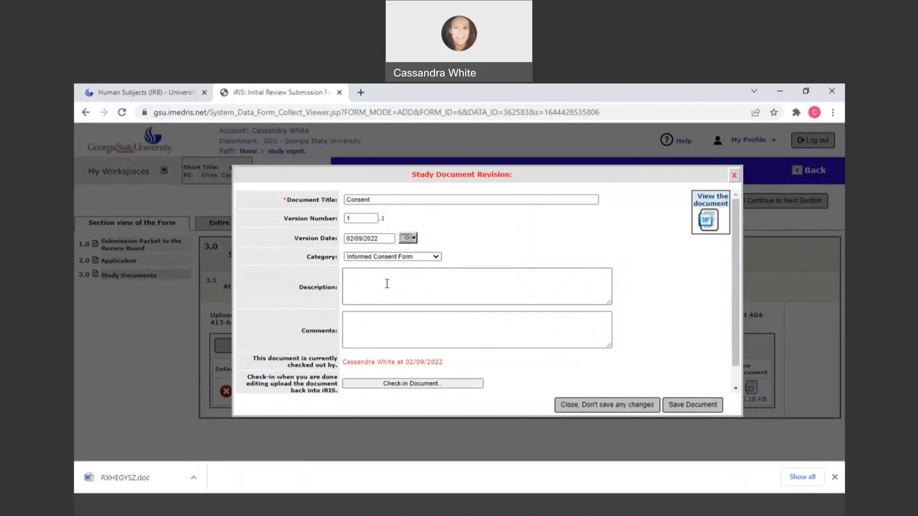
- Check the consent file back in from the computer and save the document revision
click(423, 388)
click(476, 243)
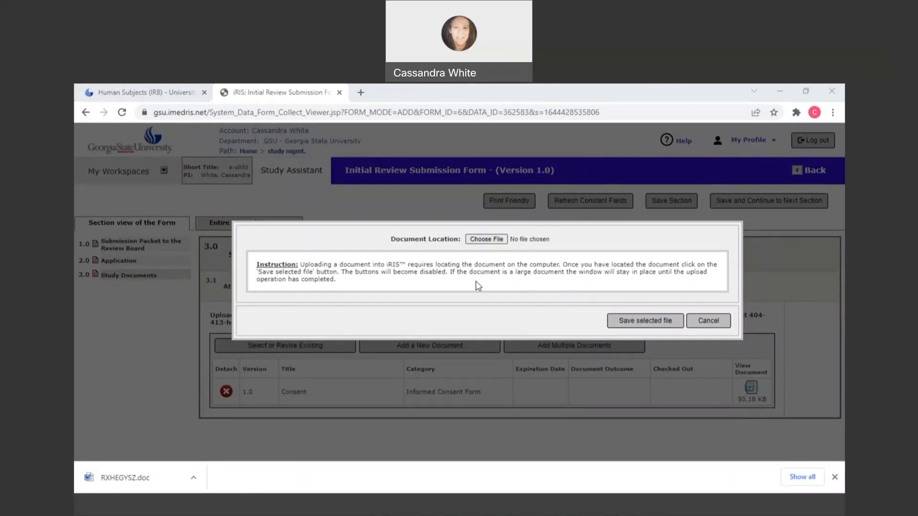
click(546, 346)
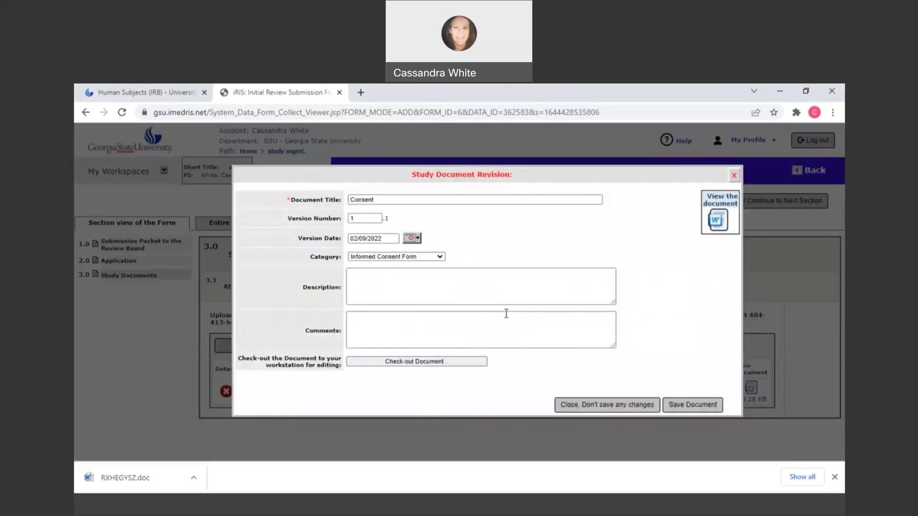
click(687, 408)
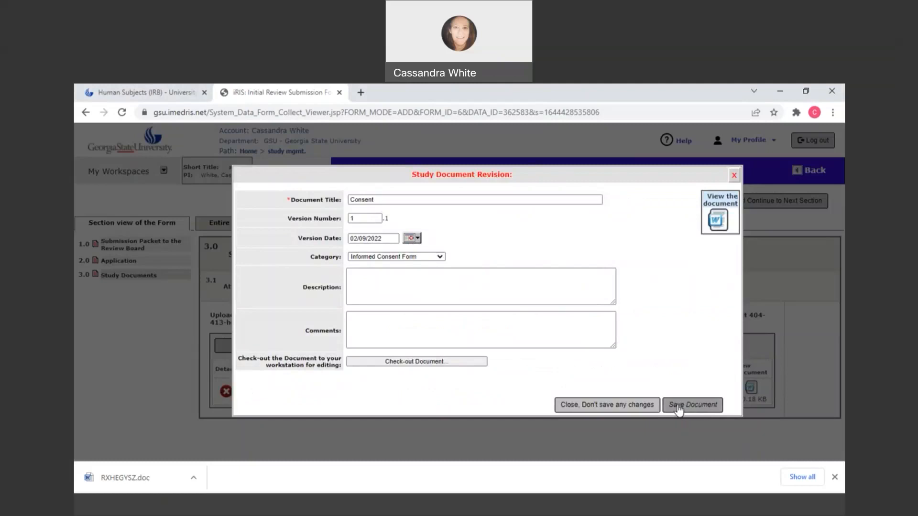
click(401, 363)
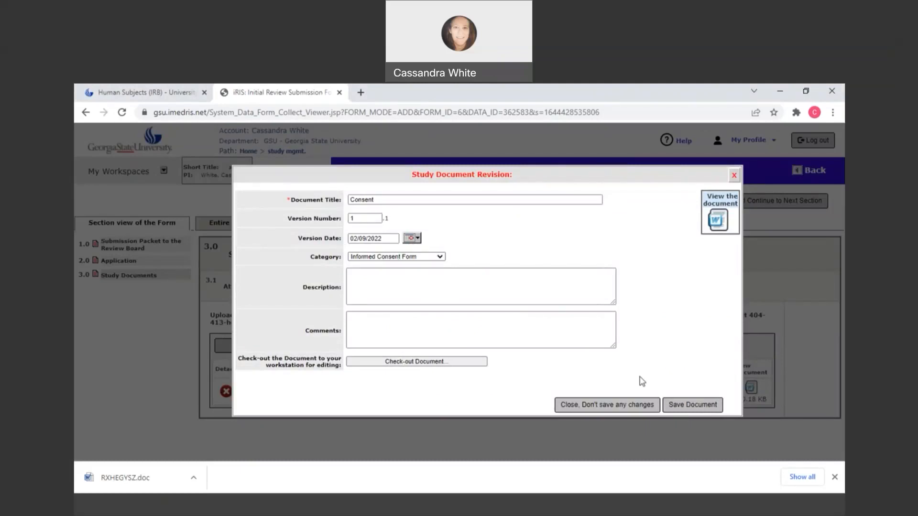
click(682, 406)
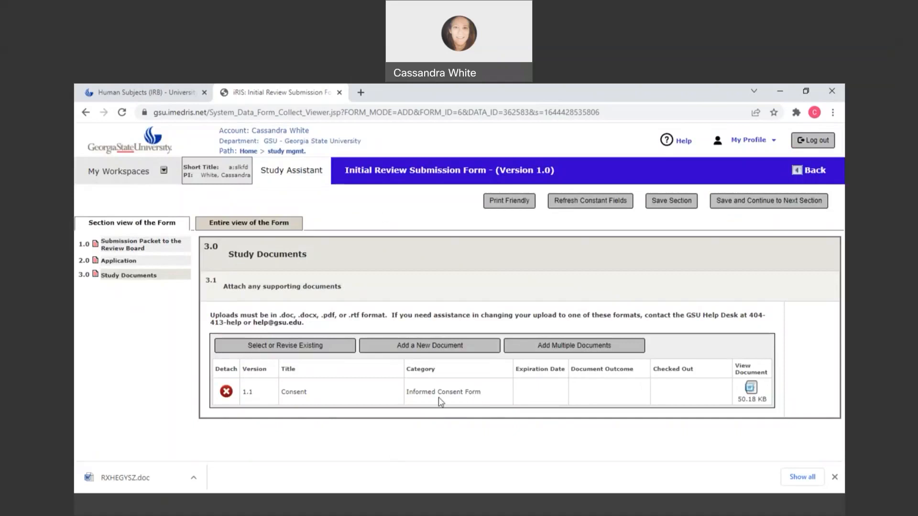
- Start a new study document titled "Proposal" and set its category to Research Protocol
click(734, 205)
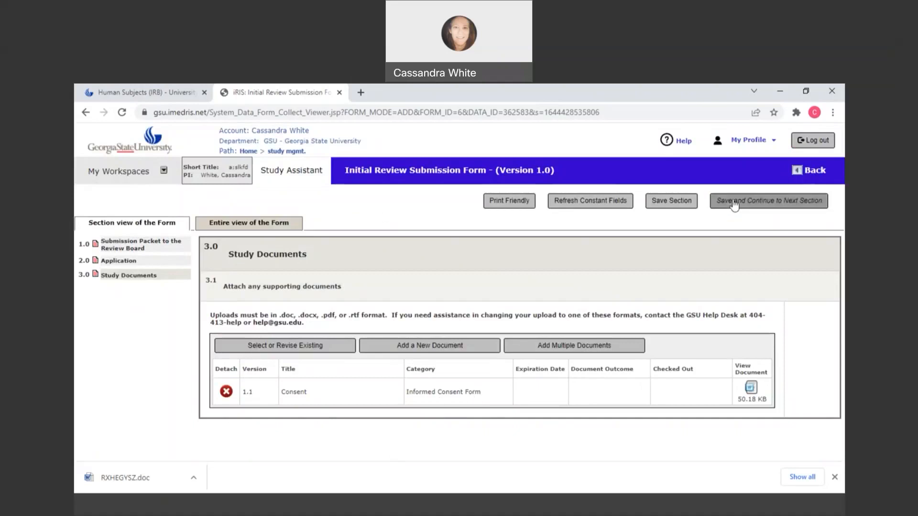
click(419, 351)
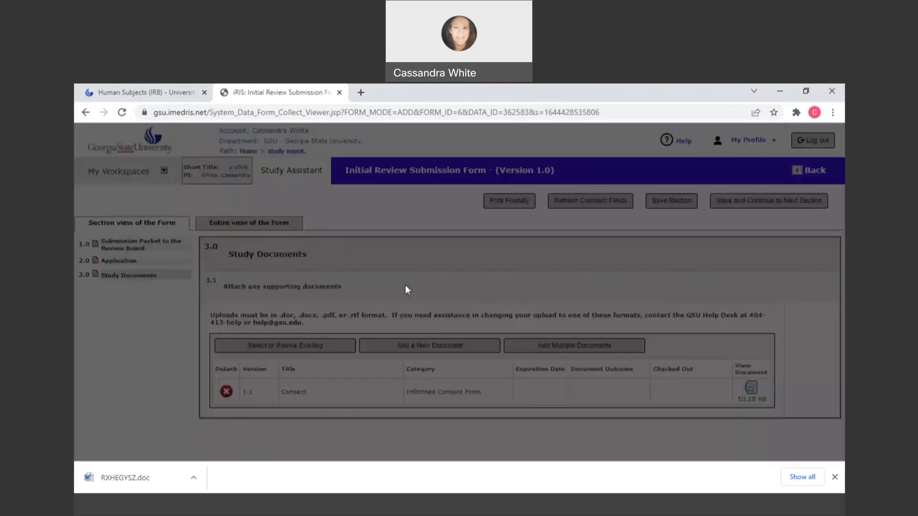
click(363, 197)
text(Proposal)
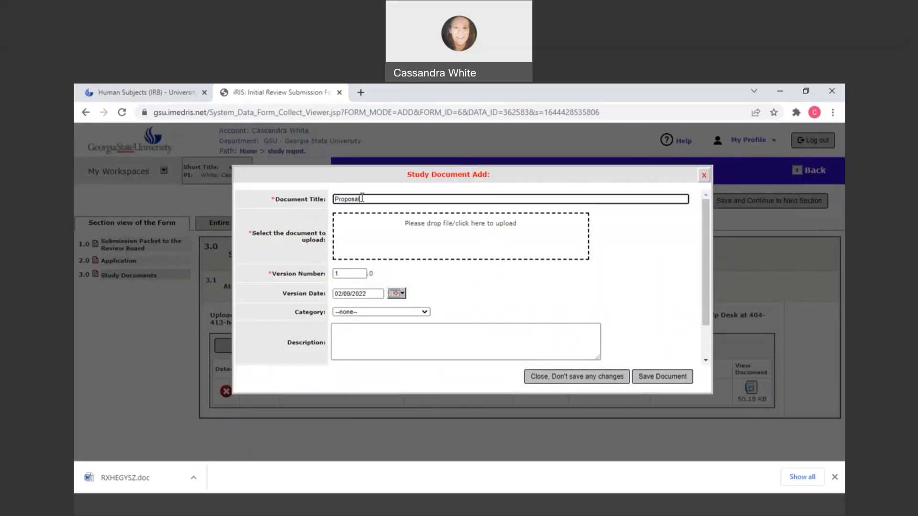
click(348, 315)
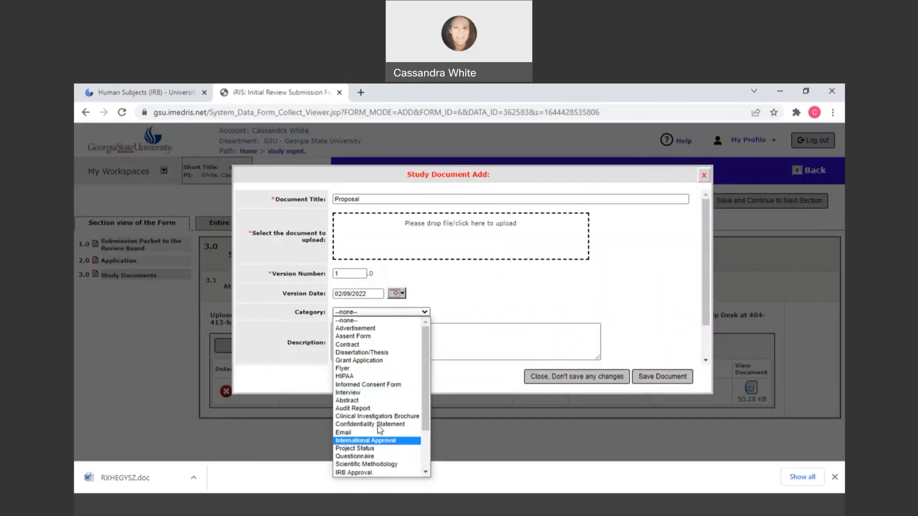
scroll(379, 442, down, 2)
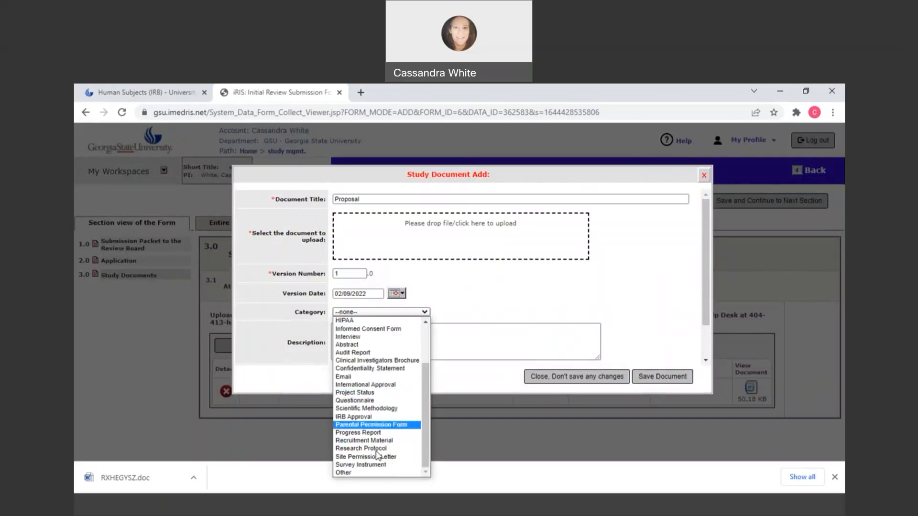
click(376, 449)
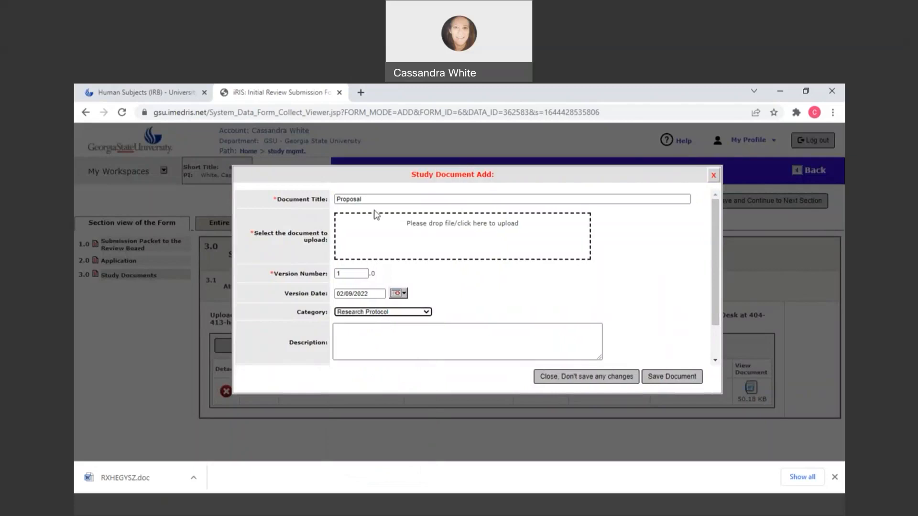
- Change the new study document's title to "Protocol"
click(365, 197)
key(shift+Left)
key(shift+Left)
key(shift+Left)
key(shift+Left)
text(tocol)
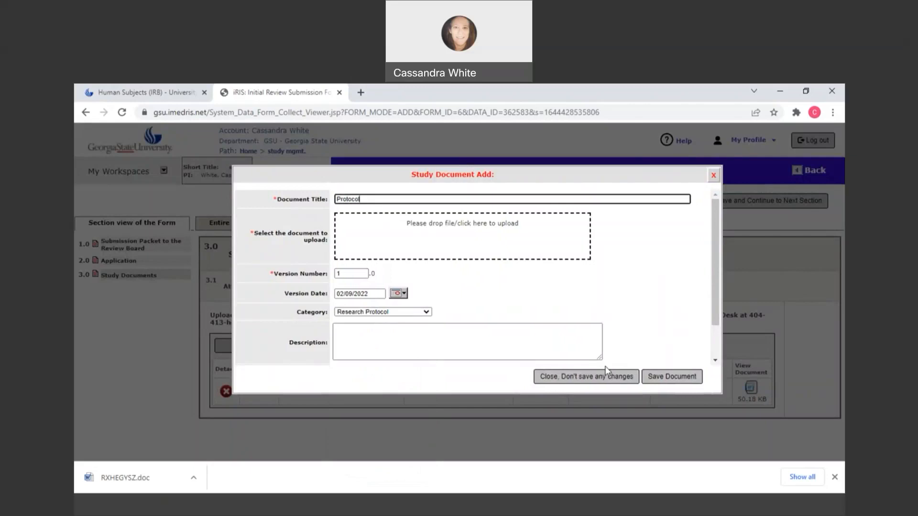
- Upload the extended breastfeeding research protocol .docx as the Protocol document's file, and save the document
click(669, 377)
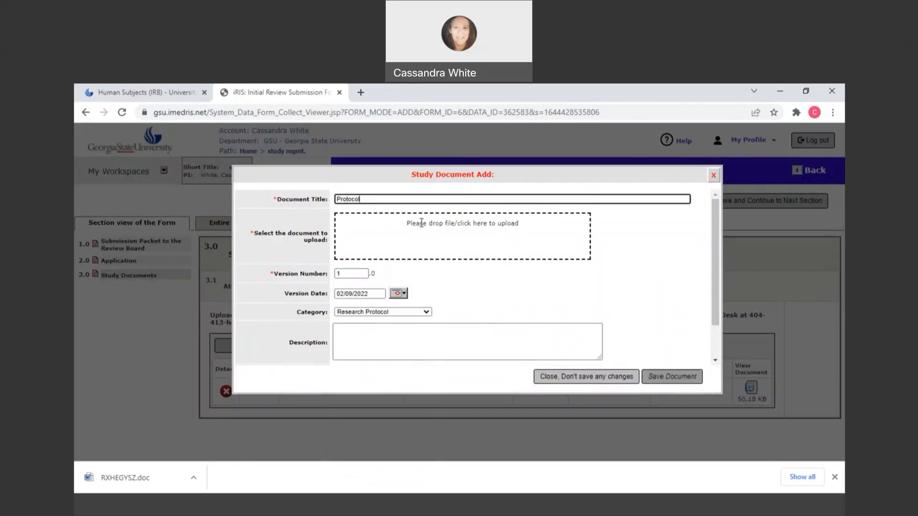
click(460, 225)
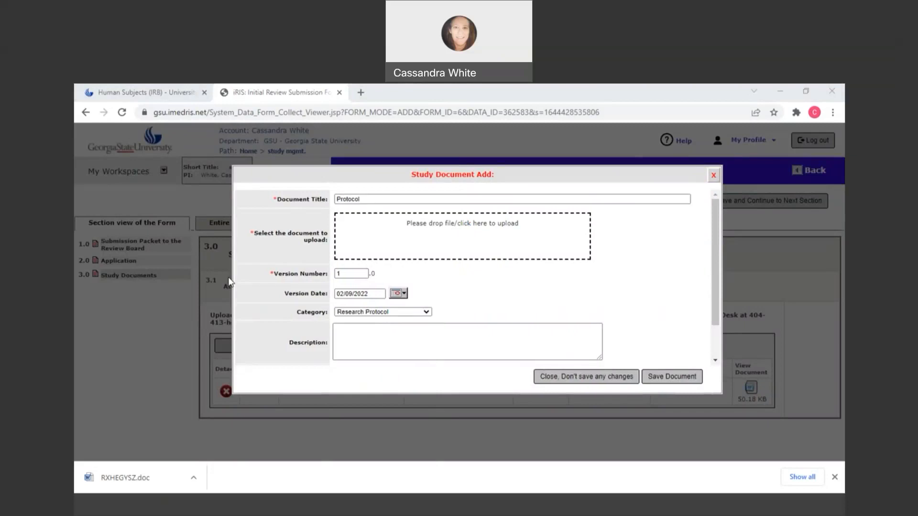
click(642, 390)
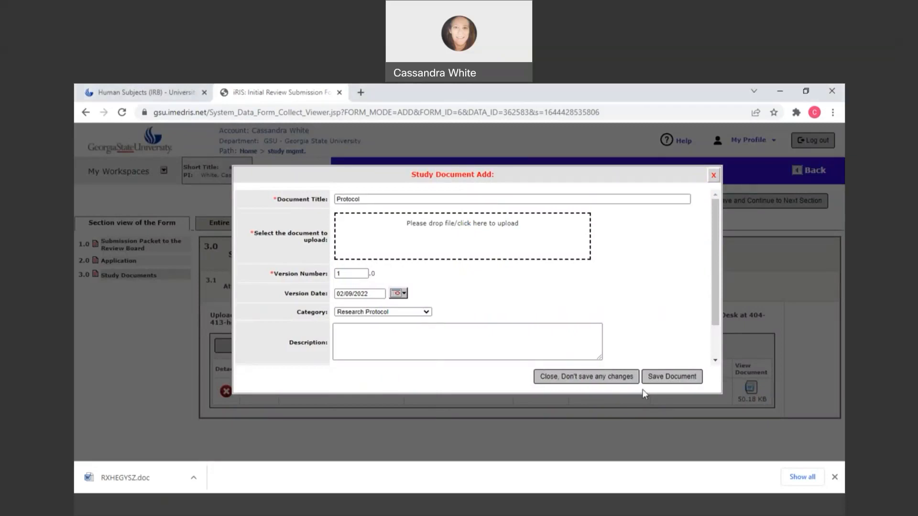
click(663, 378)
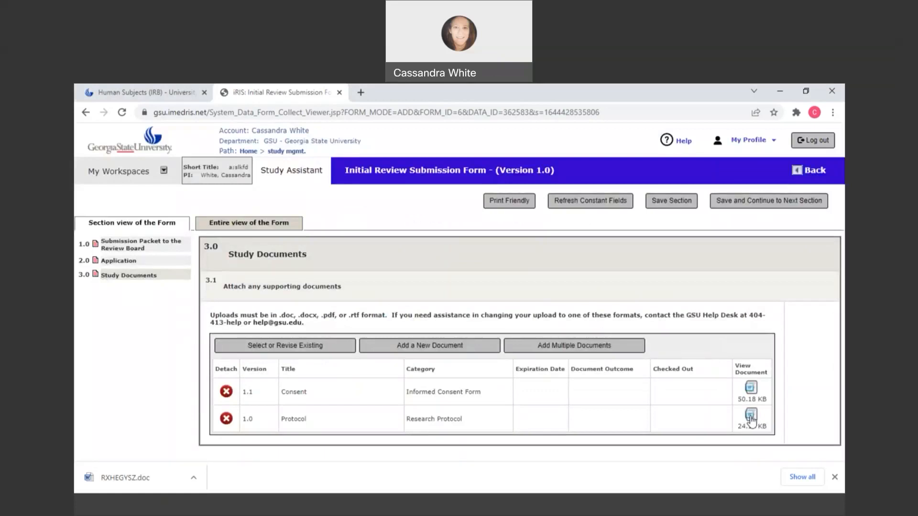
- Open the attached Protocol document for viewing and return to the submission form
click(750, 416)
click(120, 478)
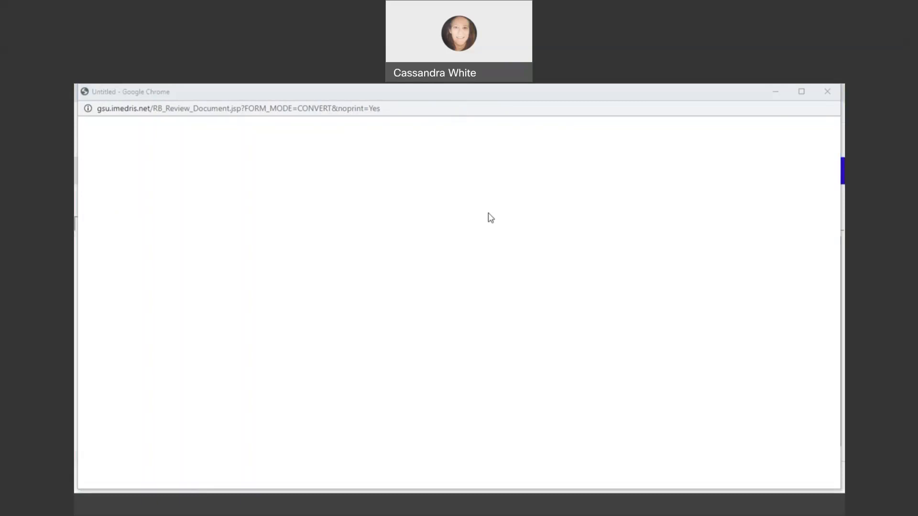
click(321, 501)
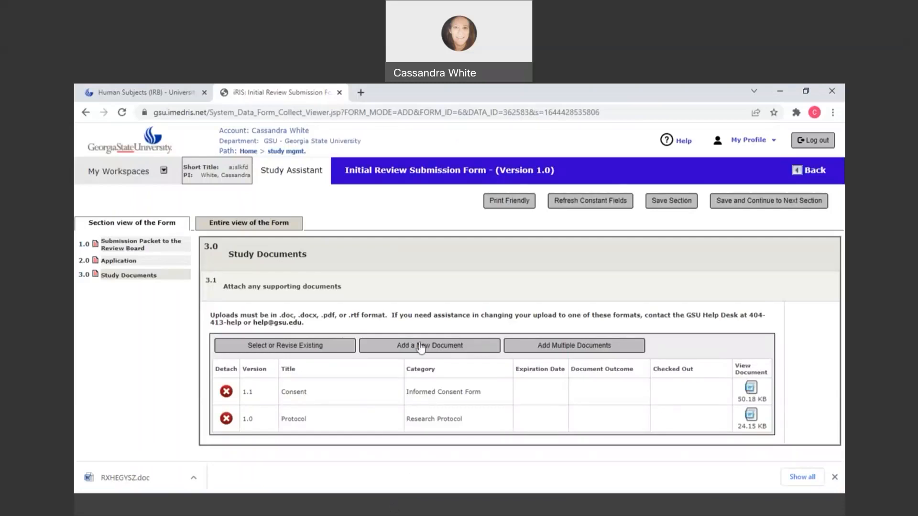
- Start another new study document titled "Interview" and set its category to Interview
click(439, 352)
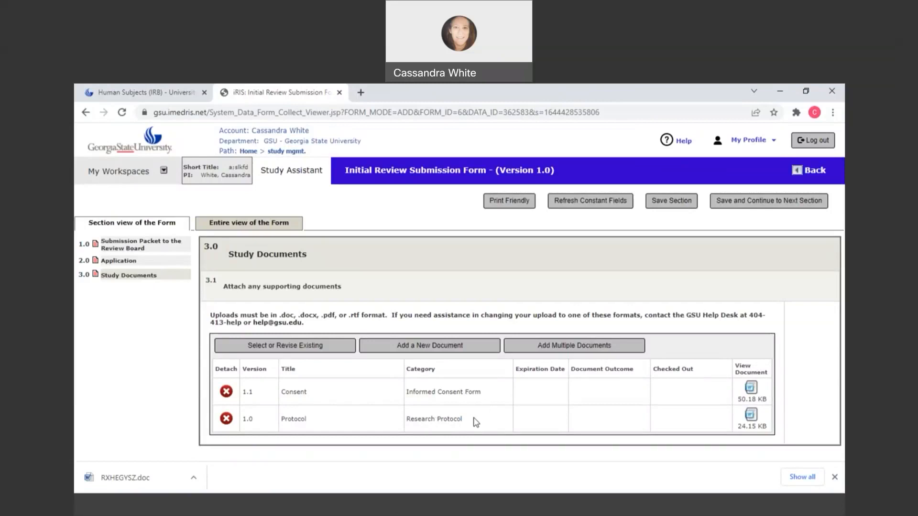
click(415, 349)
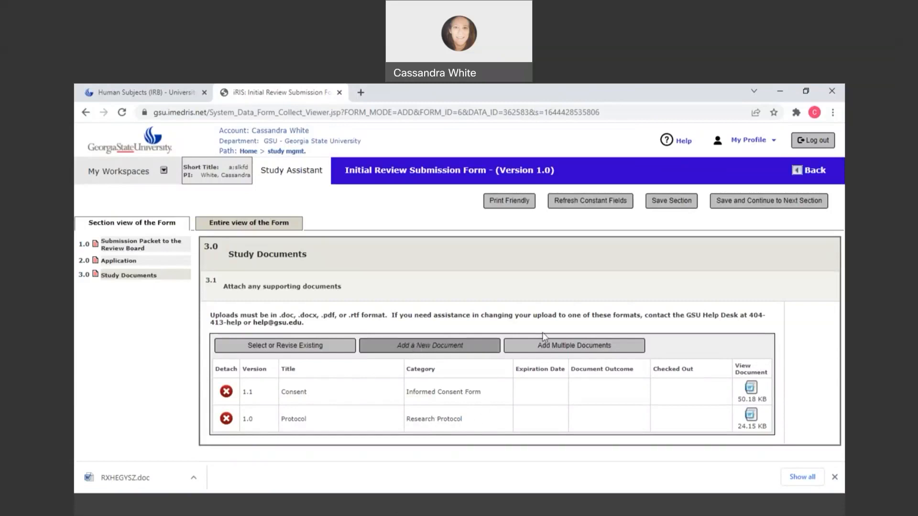
click(420, 346)
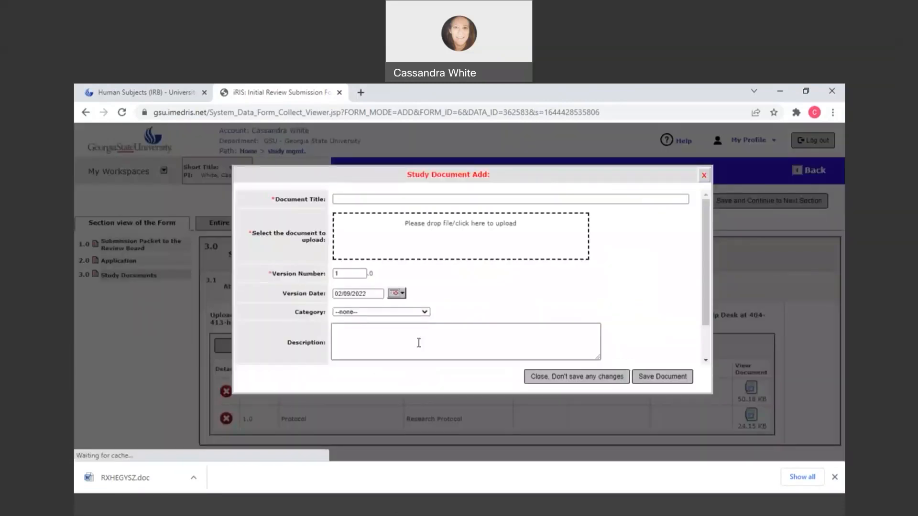
click(352, 199)
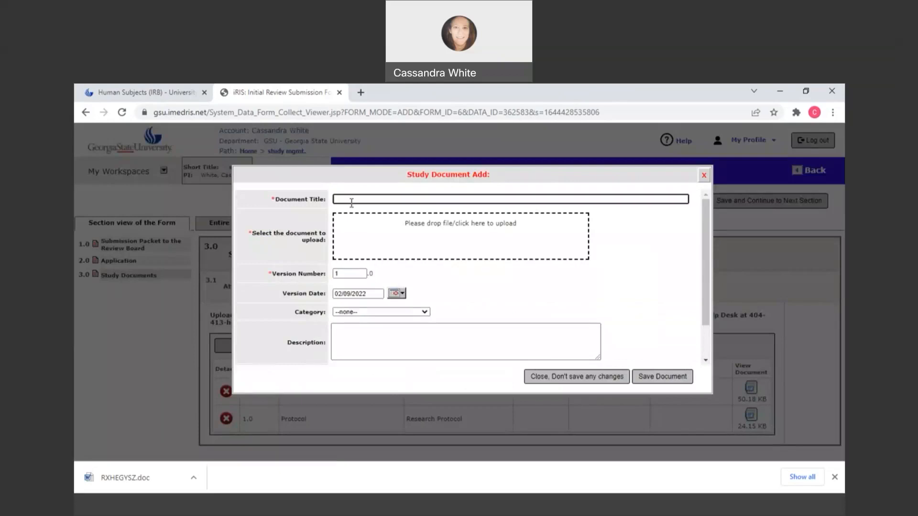
text(Interview)
click(381, 312)
click(363, 379)
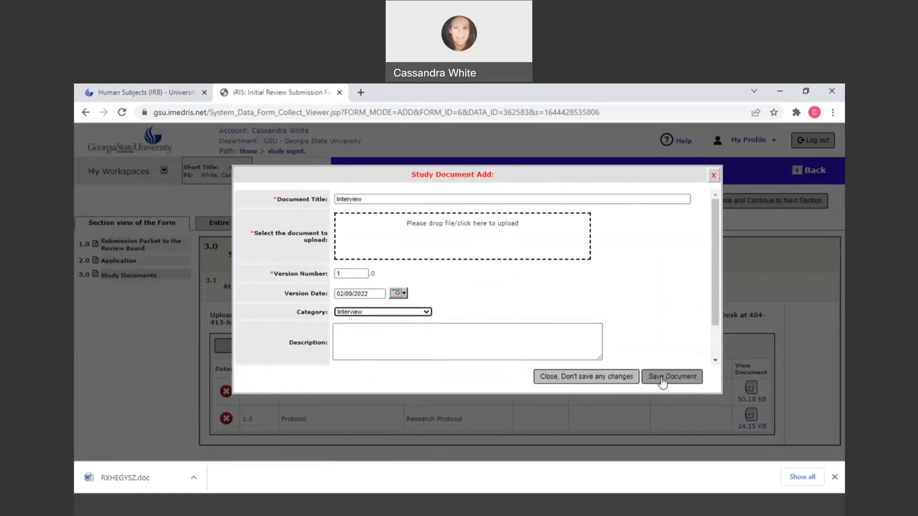
- Upload the interview file from the computer to the Interview document, and save the document
click(448, 234)
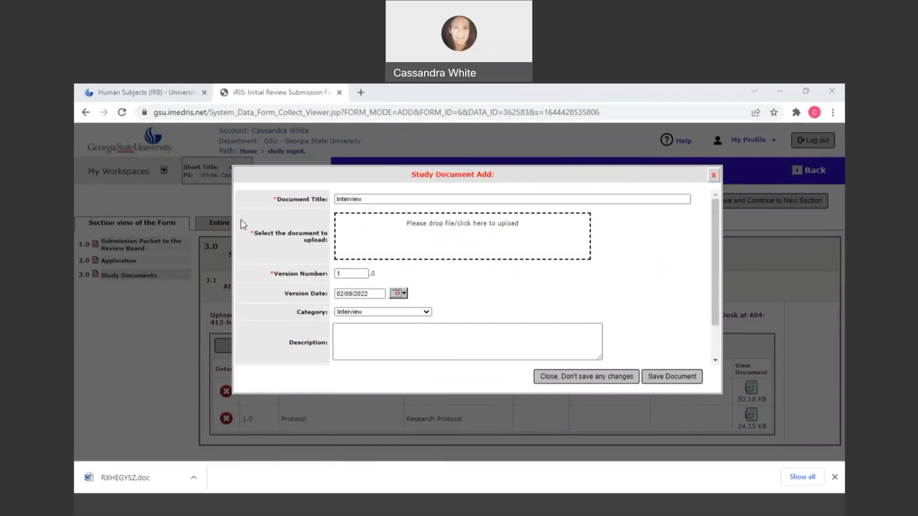
double_click(243, 196)
click(663, 381)
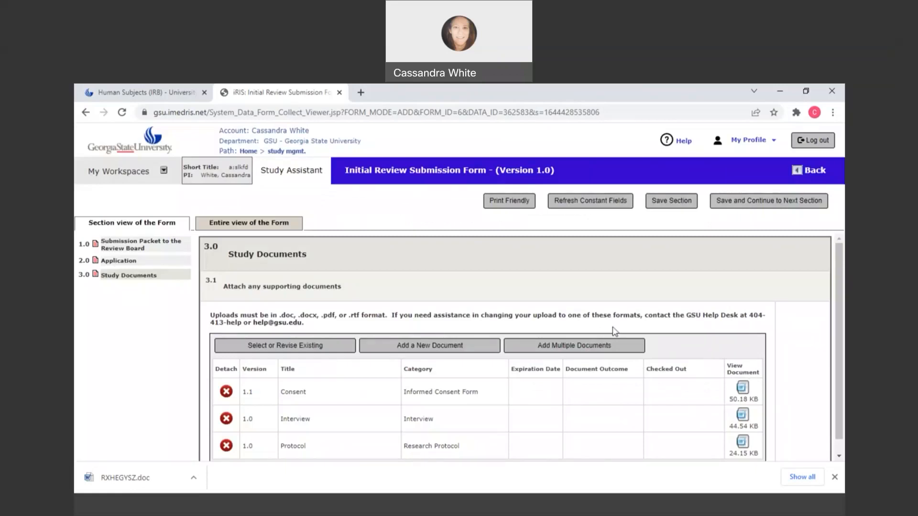
- Save the Study Documents section of the submission form and continue to the next section
click(672, 202)
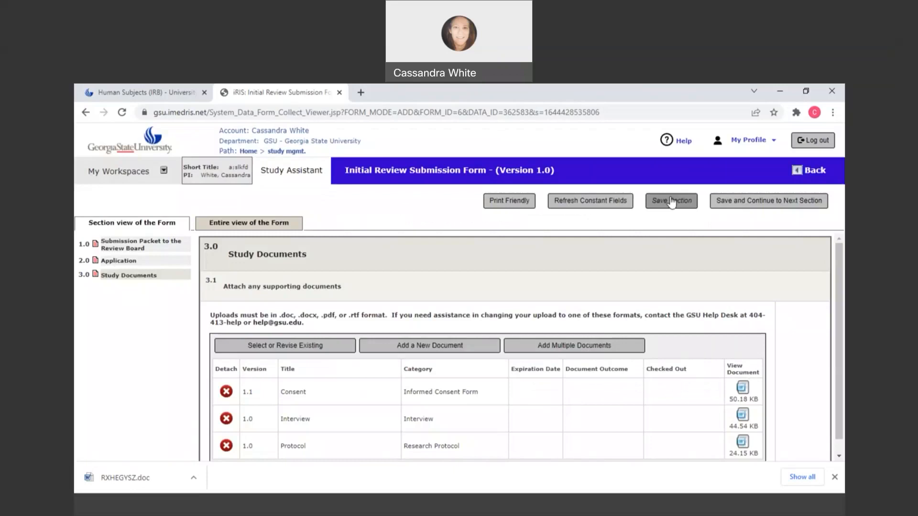
scroll(506, 268, down, 1)
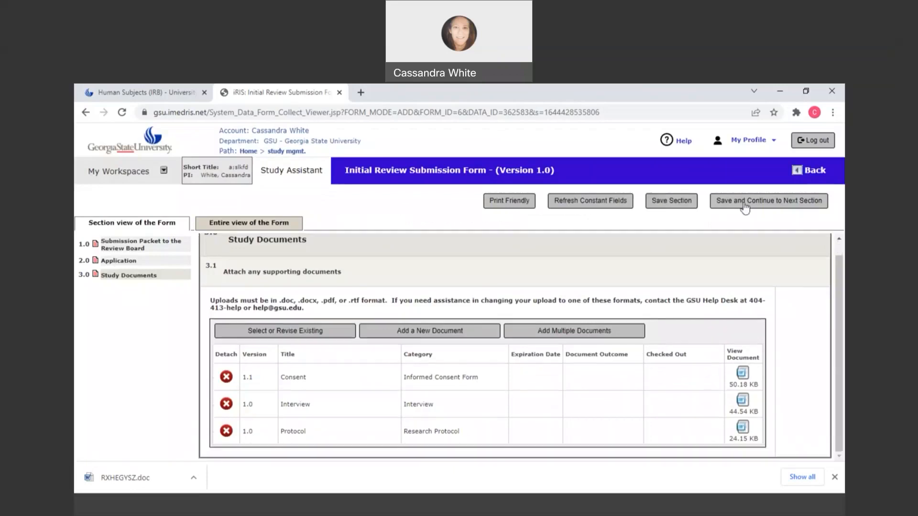
click(745, 206)
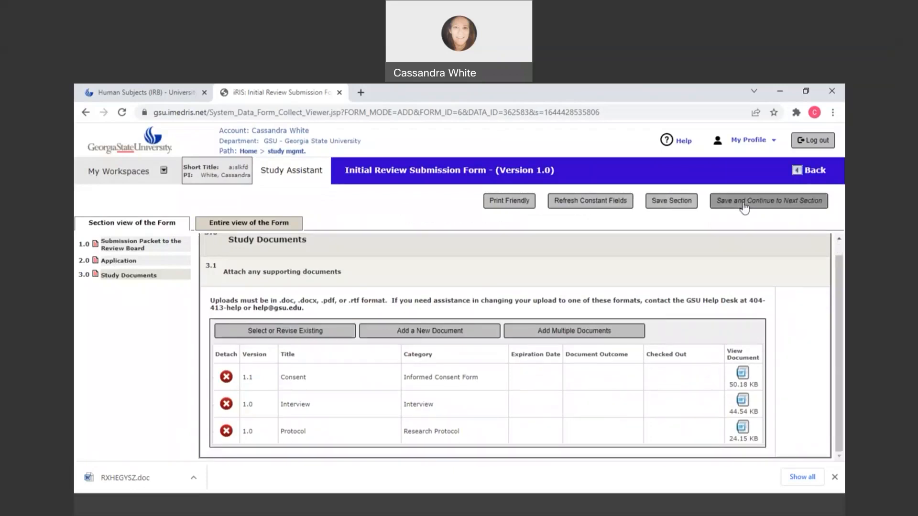
- Open the attached Exempt Study application, review its Data Collection and Endorsement sections, and return to the submission form
click(120, 262)
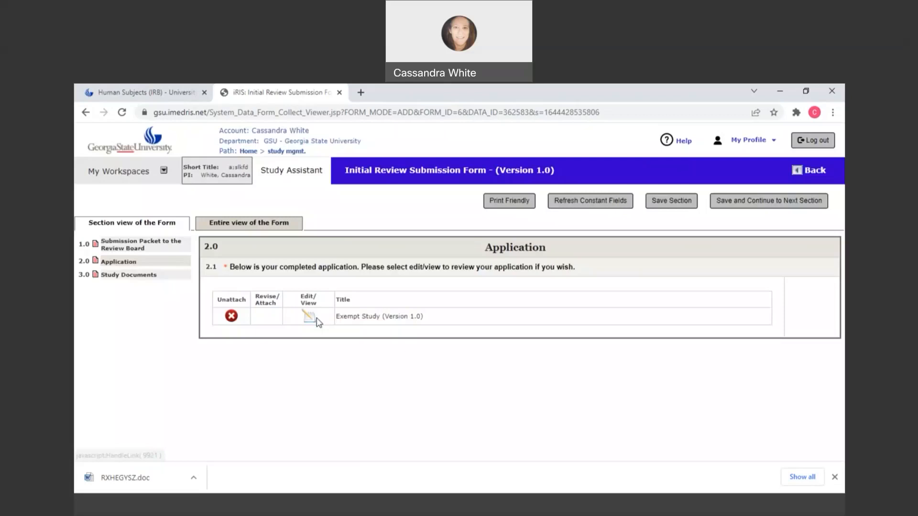
click(312, 321)
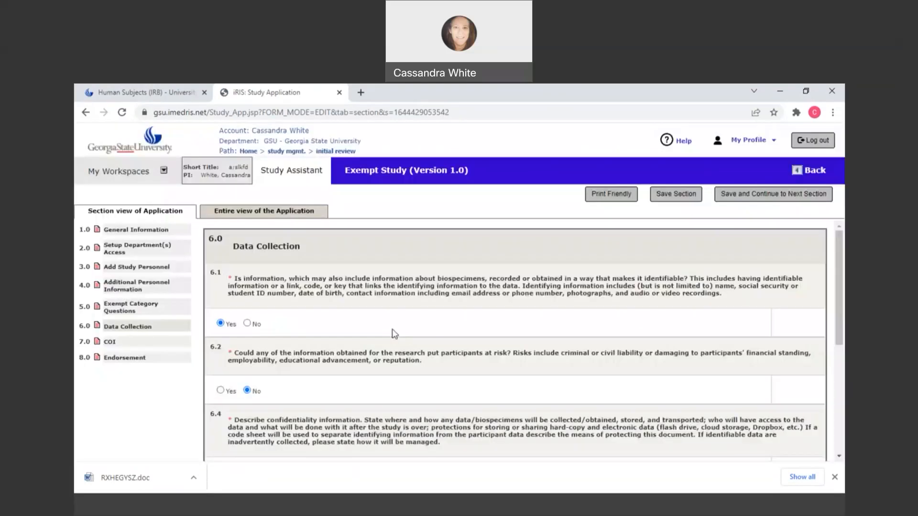
scroll(394, 334, down, 5)
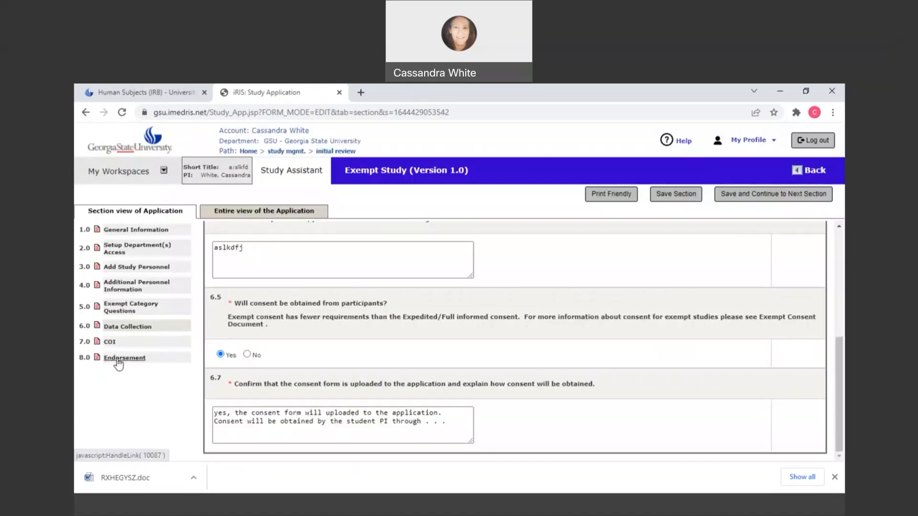
click(123, 358)
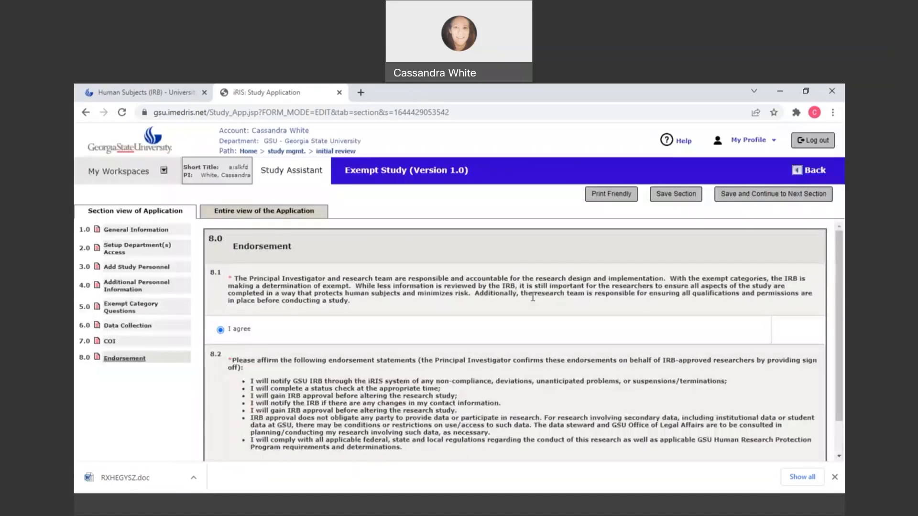
scroll(533, 297, down, 1)
click(781, 196)
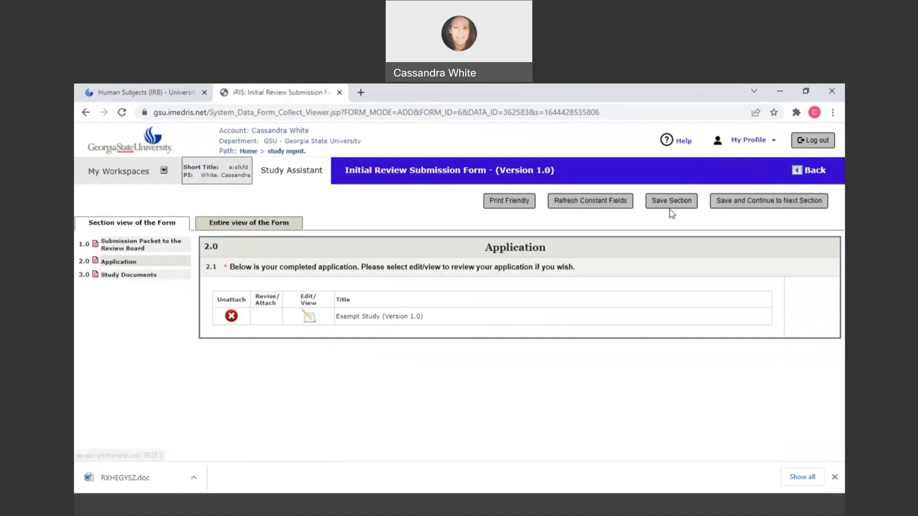
- Save the Application and Study Documents sections in turn to complete the Initial Review Submission Form
click(747, 206)
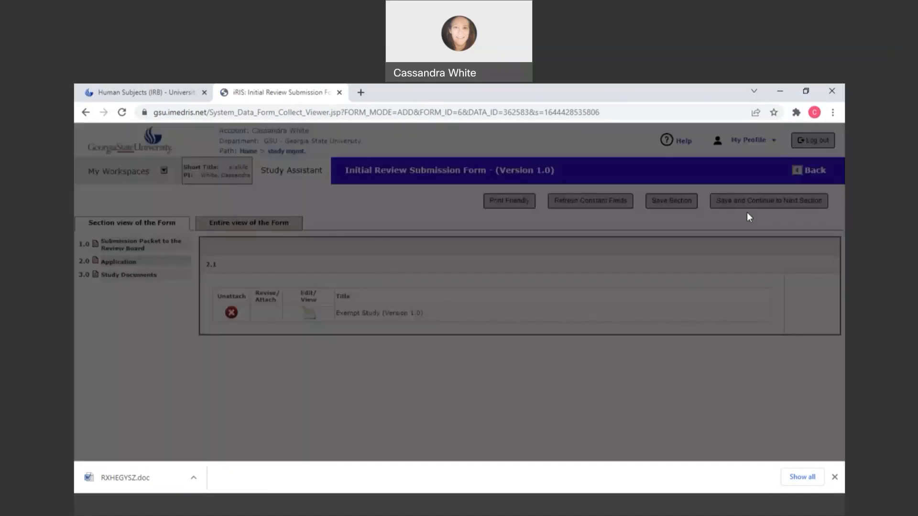
click(756, 206)
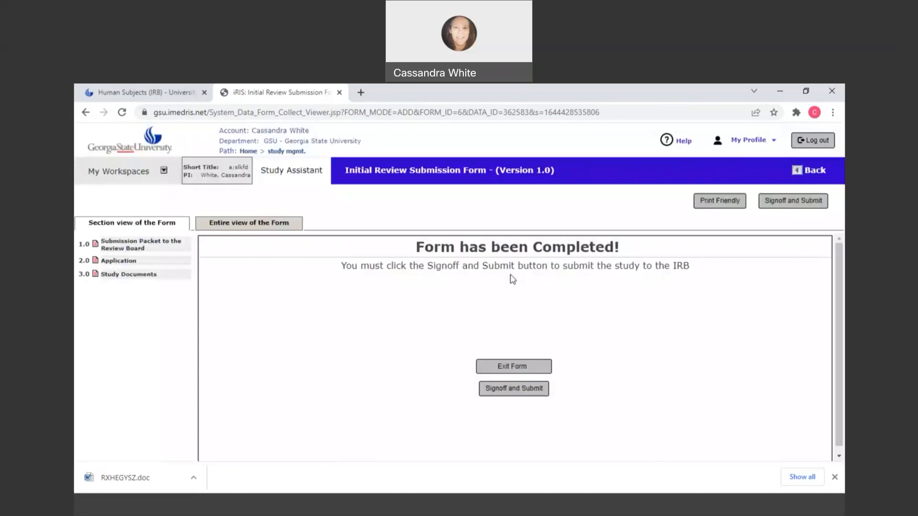
- Start the signoff and submission of the completed Initial Review Submission Form and acknowledge the redirect to the electronic signature page
scroll(508, 360, down, 1)
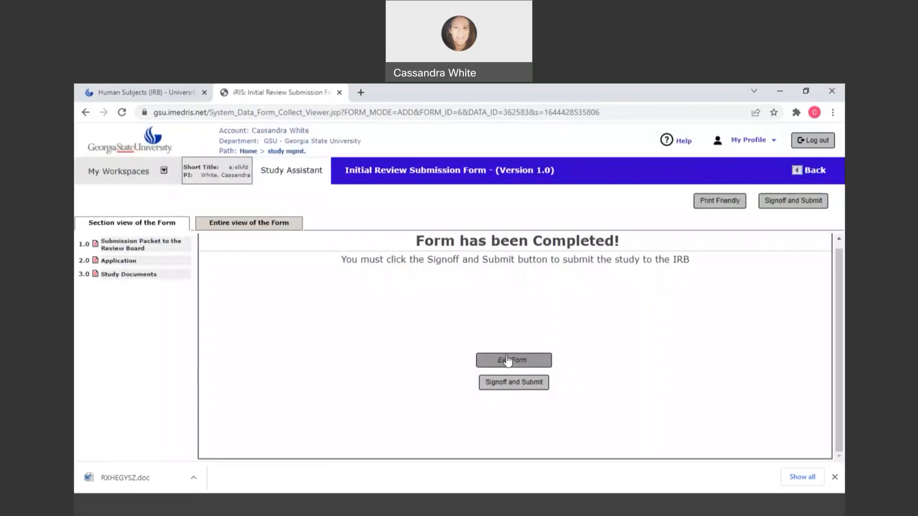
click(520, 382)
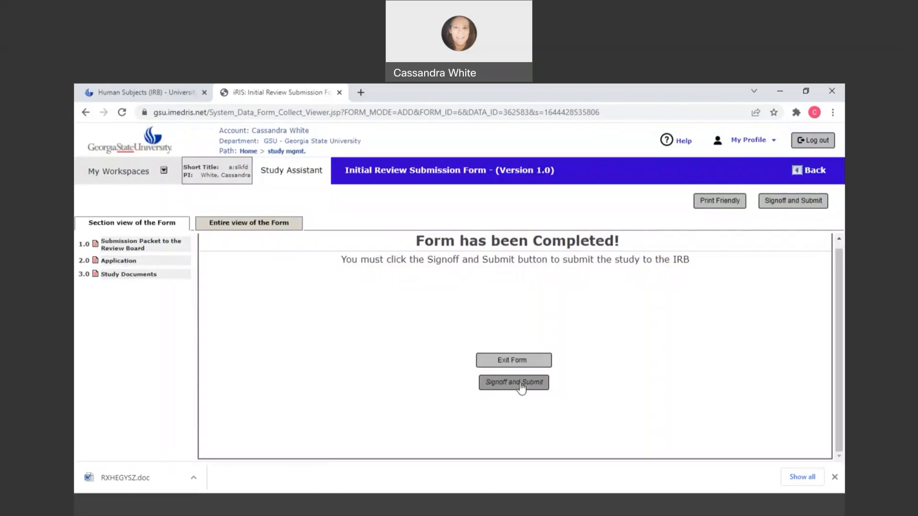
click(546, 359)
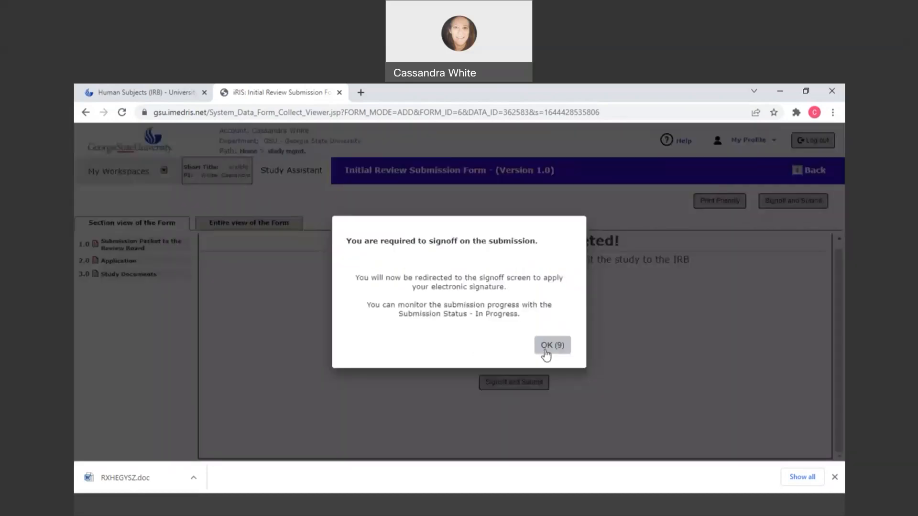
click(550, 345)
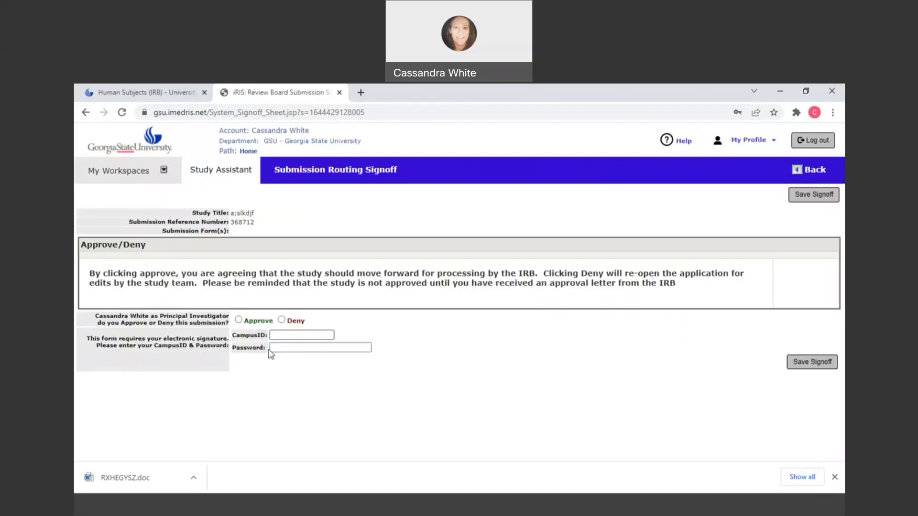
- Choose Approve as Principal Investigator for the submission and review the forms and documents included in the signoff
scroll(473, 347, up, 2)
scroll(474, 348, down, 2)
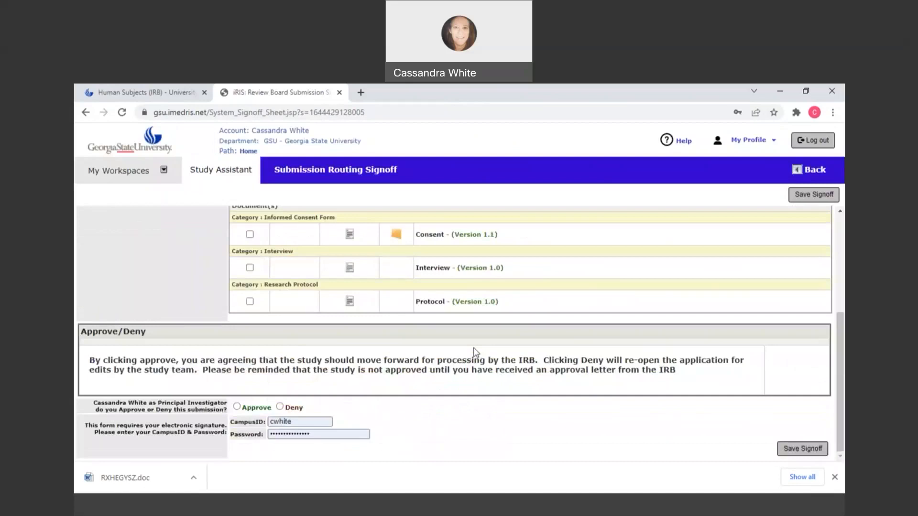
click(237, 407)
scroll(775, 234, up, 4)
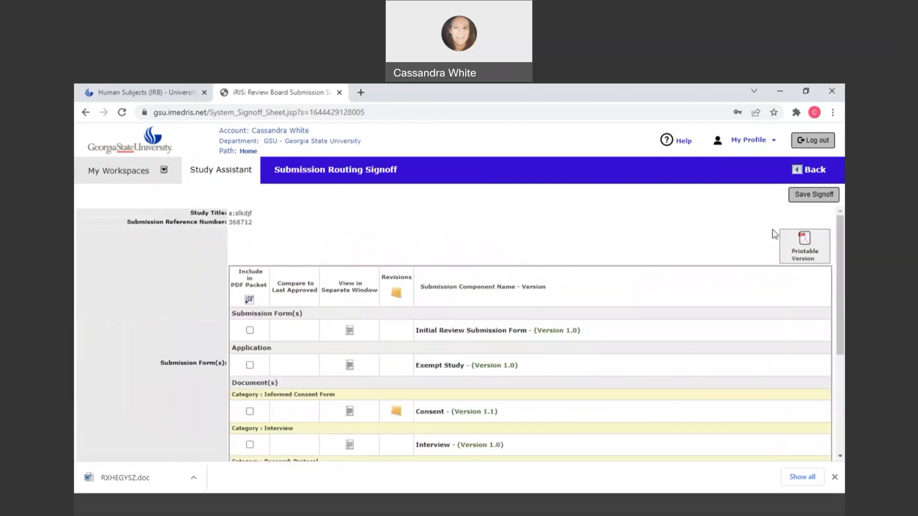
scroll(774, 232, down, 4)
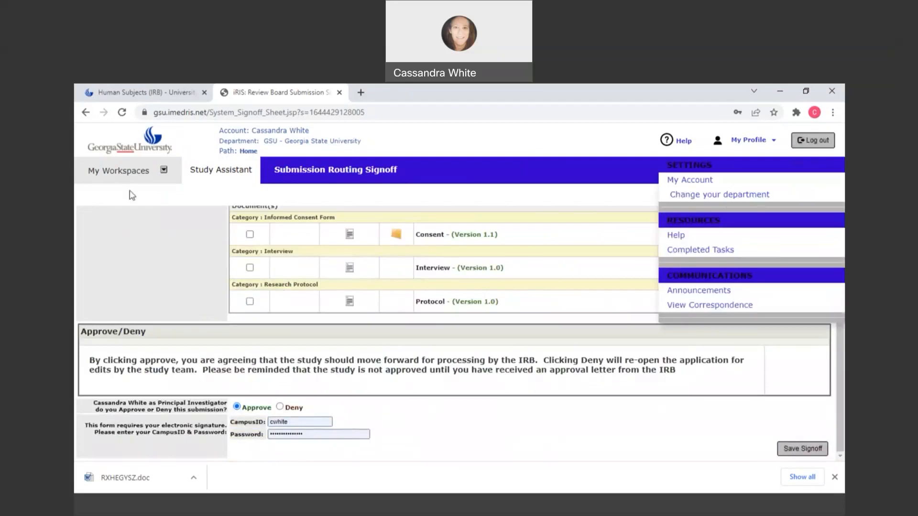
- Return to the home page and examine the in-progress submissions and the status of studies in the All Studies list
click(249, 151)
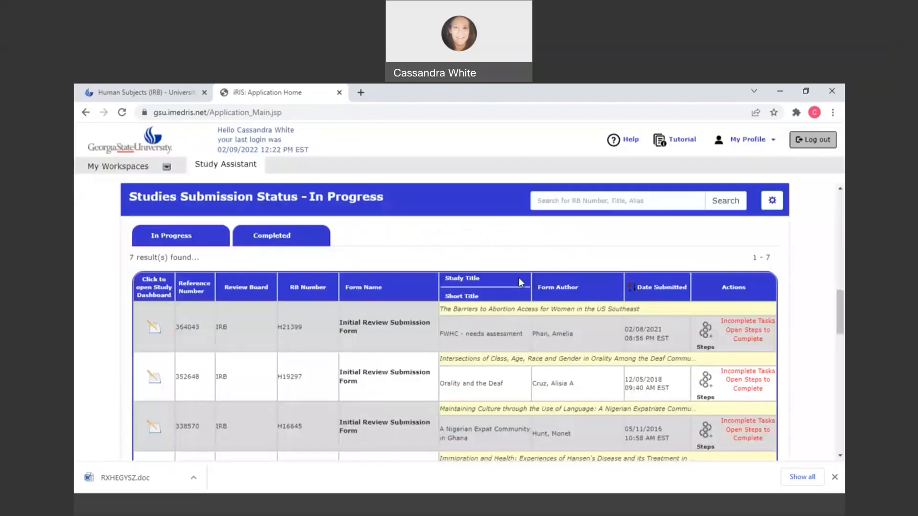
scroll(519, 279, down, 3)
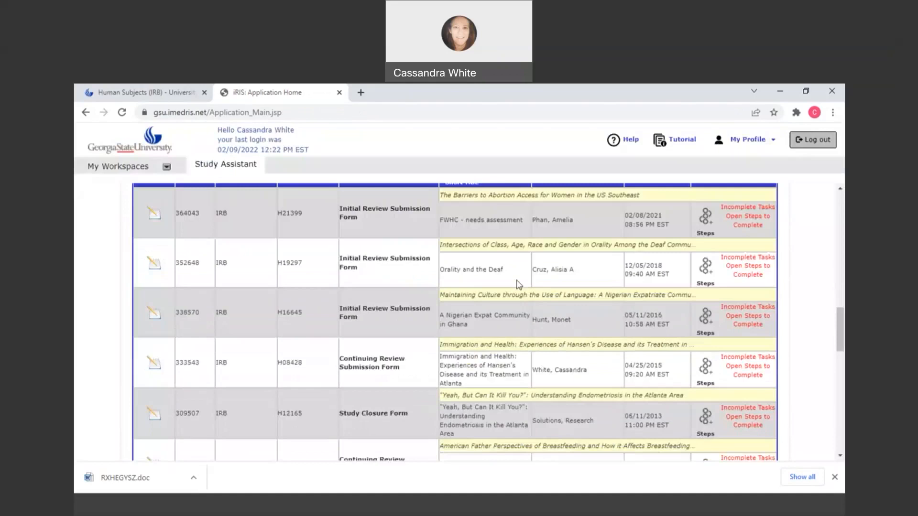
scroll(519, 285, down, 10)
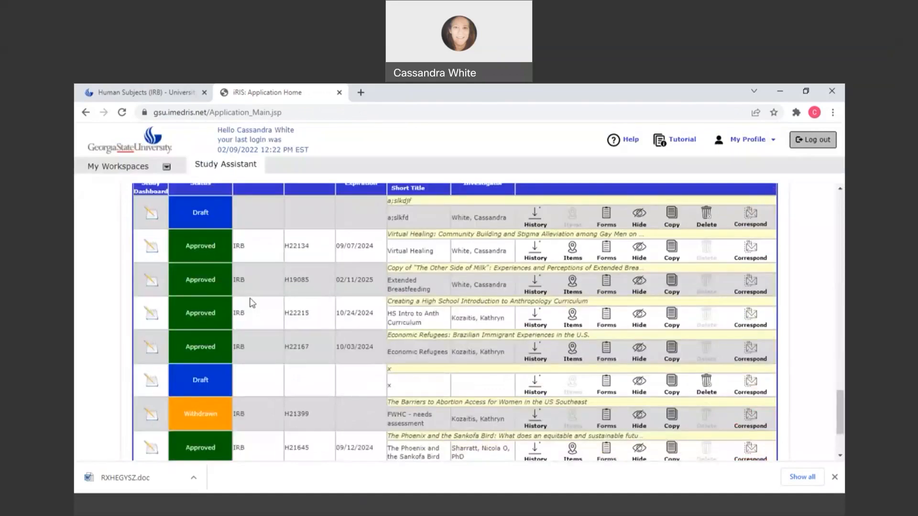
scroll(252, 302, up, 2)
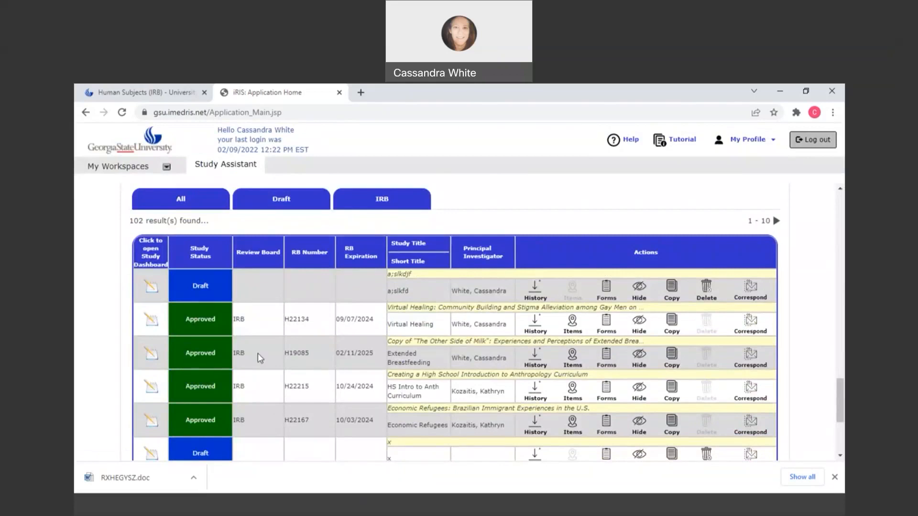
scroll(223, 376, down, 1)
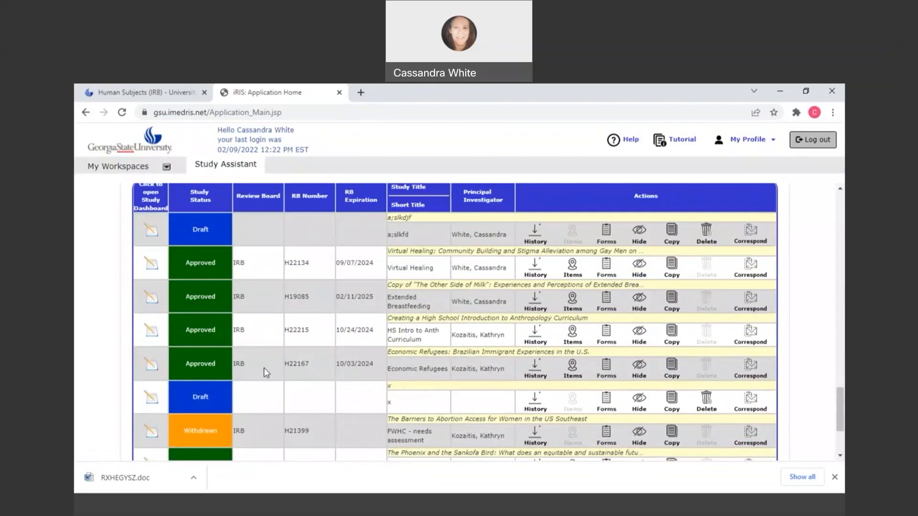
scroll(267, 373, down, 2)
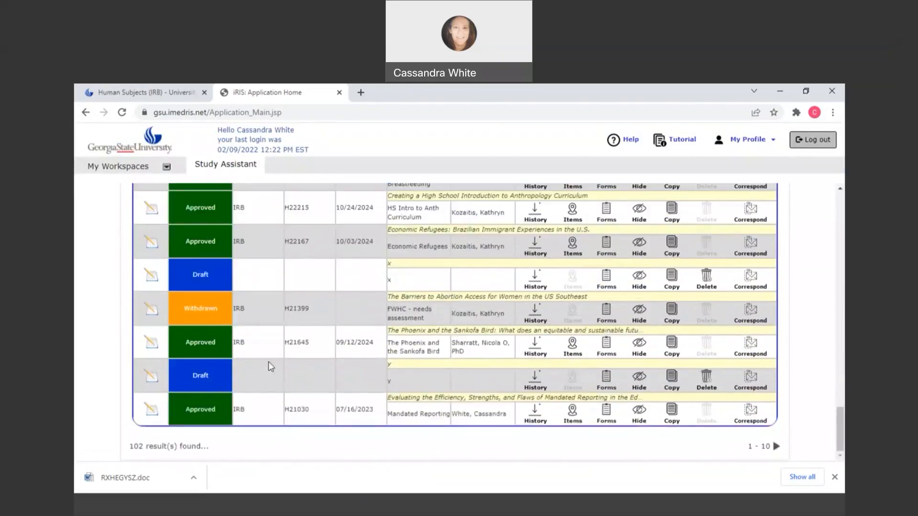
scroll(286, 359, up, 6)
scroll(311, 351, down, 2)
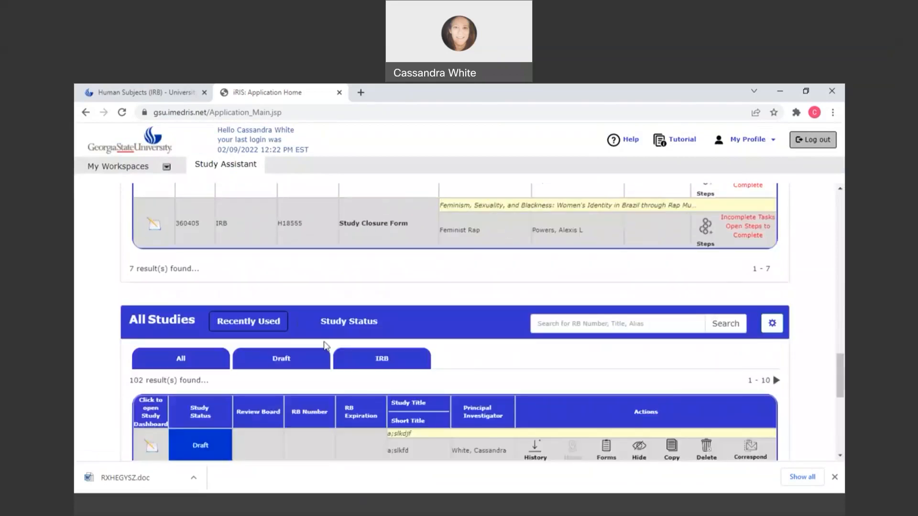
scroll(658, 218, down, 1)
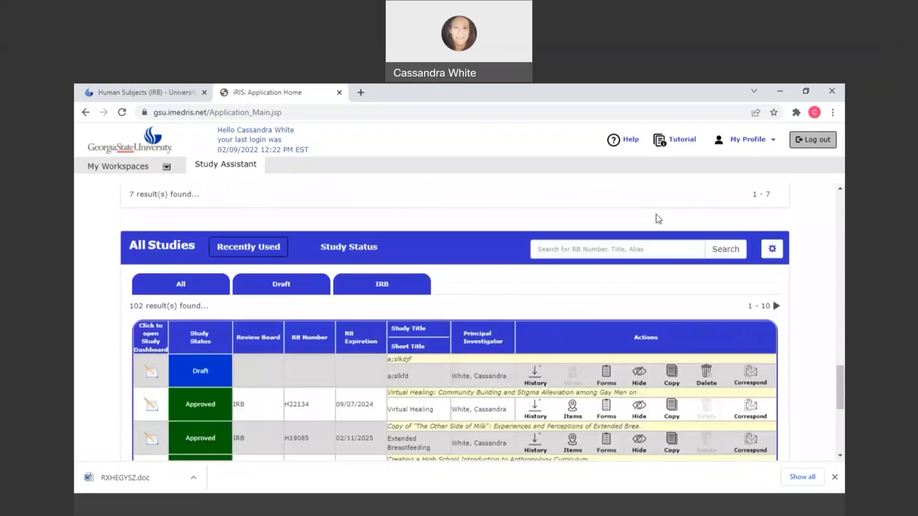
scroll(658, 218, up, 1)
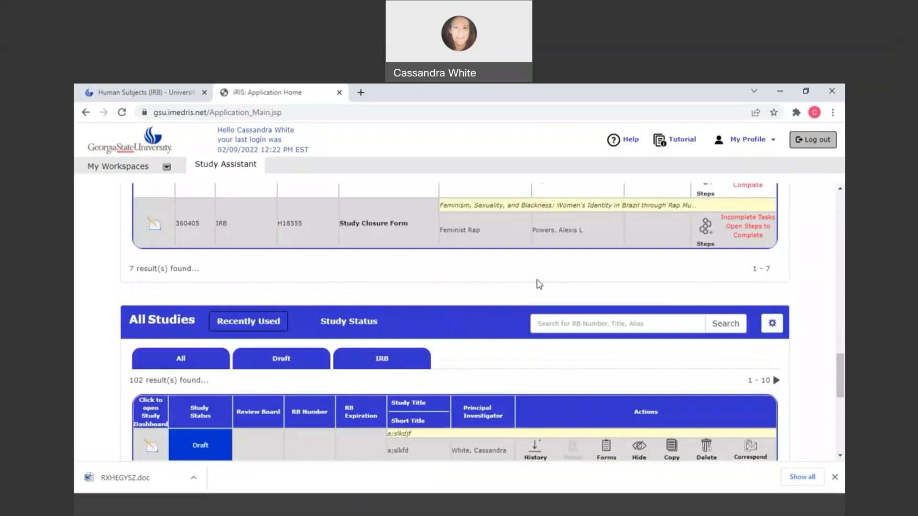
scroll(534, 284, down, 2)
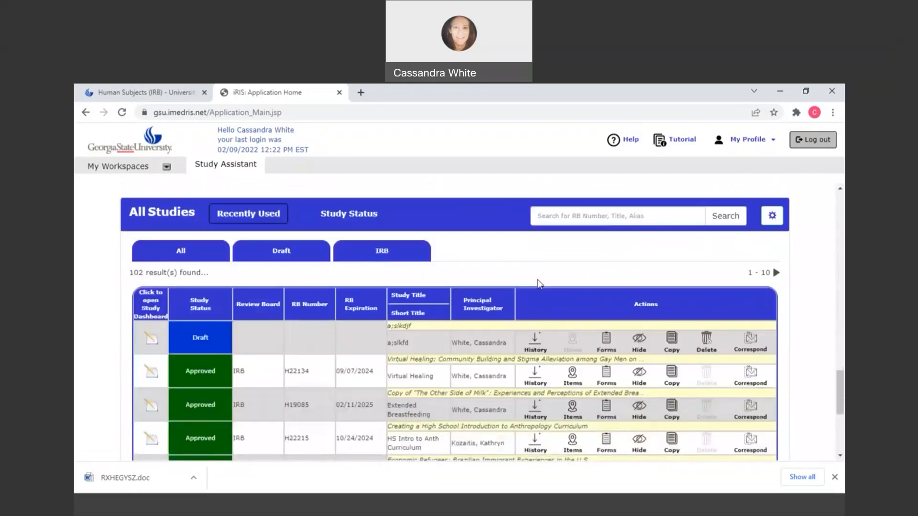
scroll(545, 284, down, 1)
scroll(548, 284, up, 2)
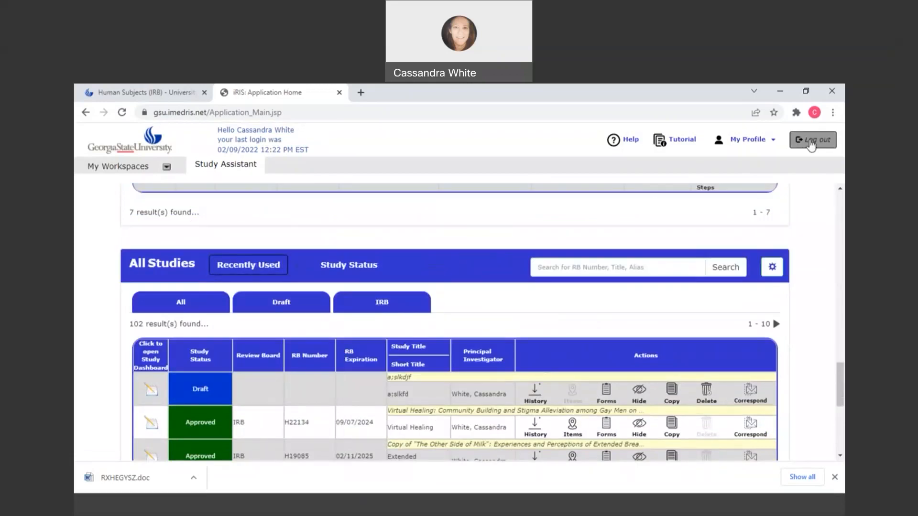
click(496, 95)
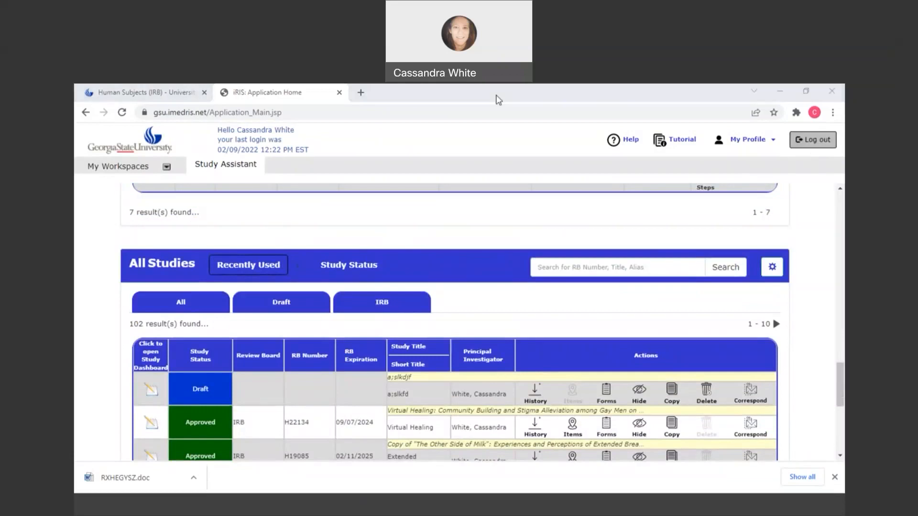